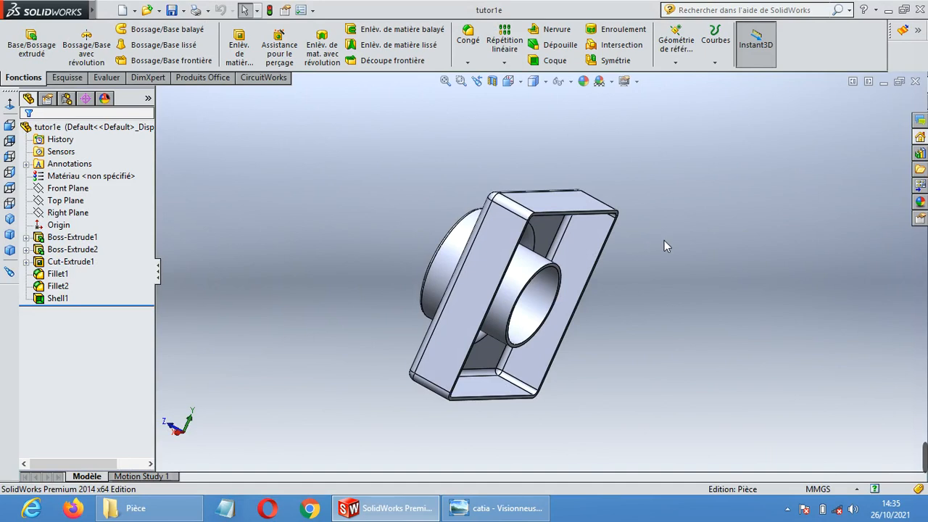
pyautogui.moveTo(664, 240); pyautogui.dragTo(756, 285, button='middle')
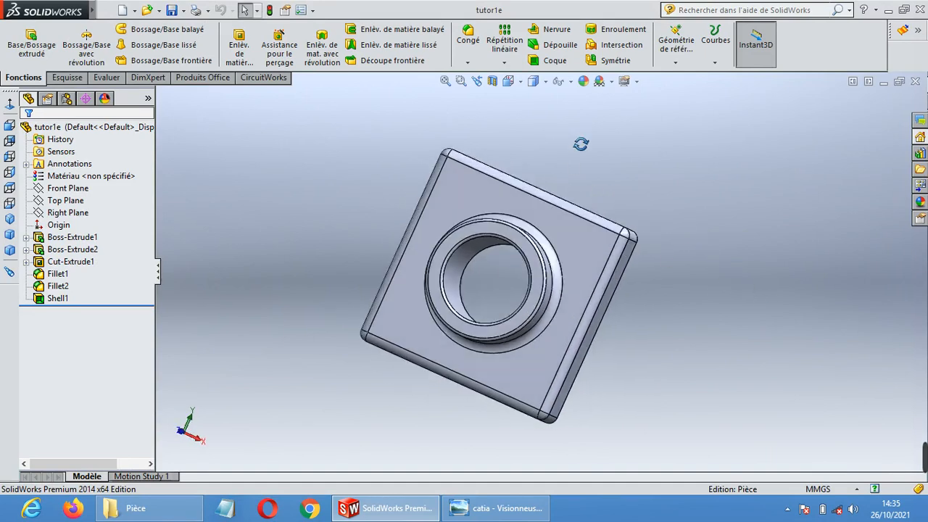
pyautogui.moveTo(581, 144); pyautogui.dragTo(573, 136, button='middle')
pyautogui.moveTo(628, 242); pyautogui.dragTo(610, 167, button='middle')
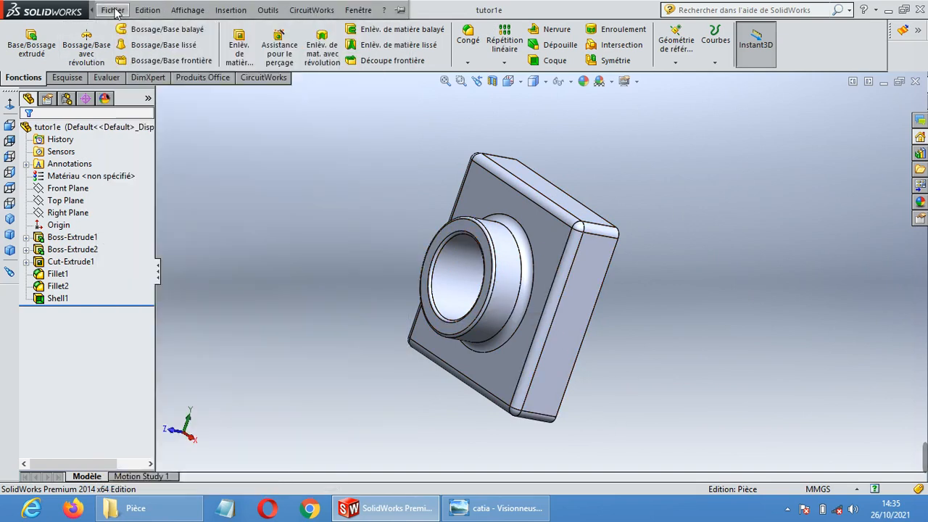
# Create a new part document
pyautogui.click(114, 11)
pyautogui.click(139, 39)
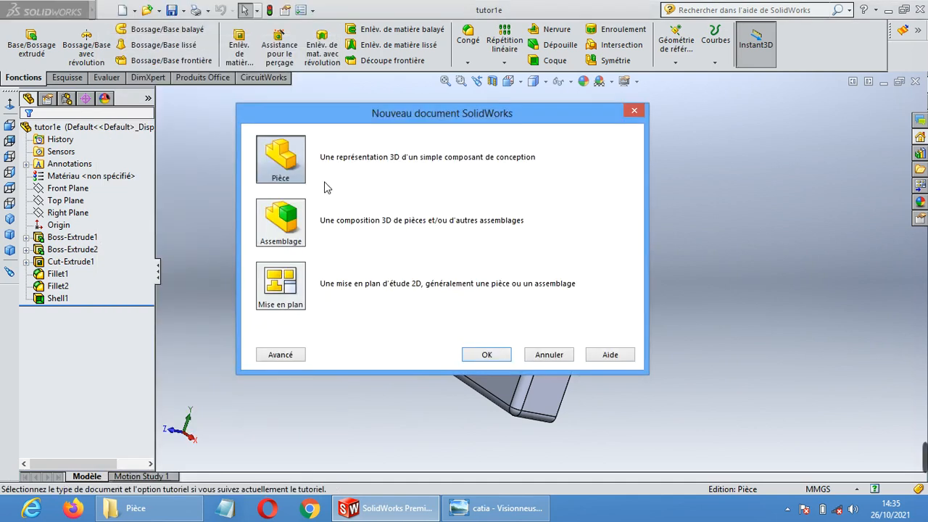
pyautogui.doubleClick(284, 165)
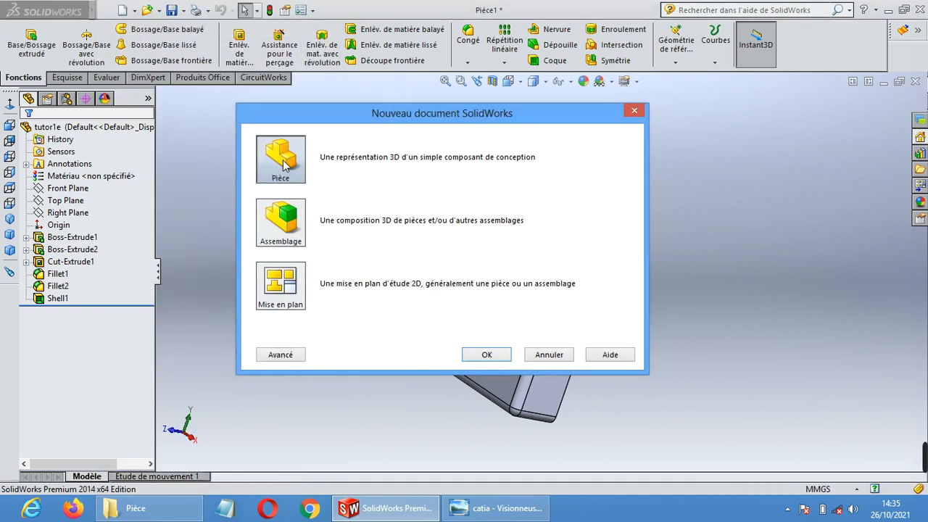
# Sketch a corner rectangle about 104 by 78 mm on the front plane (Plan de face), starting at the origin
pyautogui.click(86, 190)
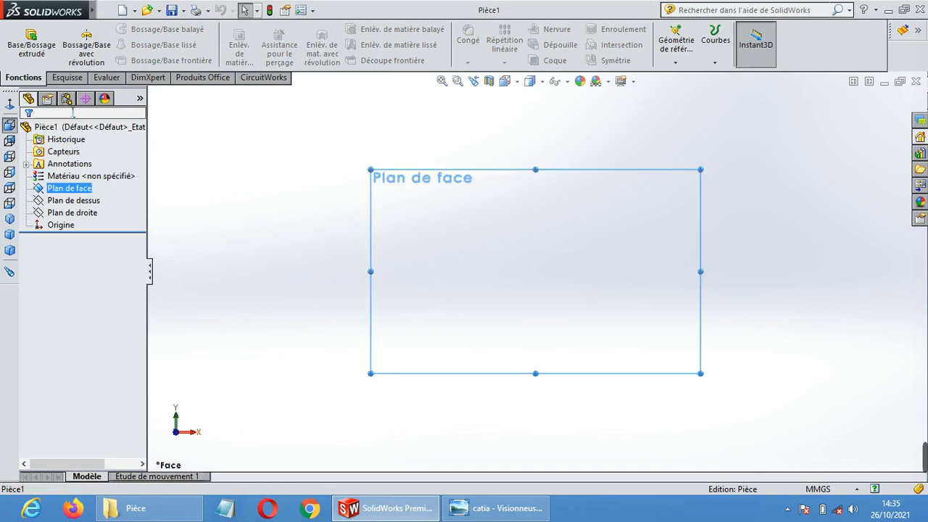
pyautogui.click(73, 80)
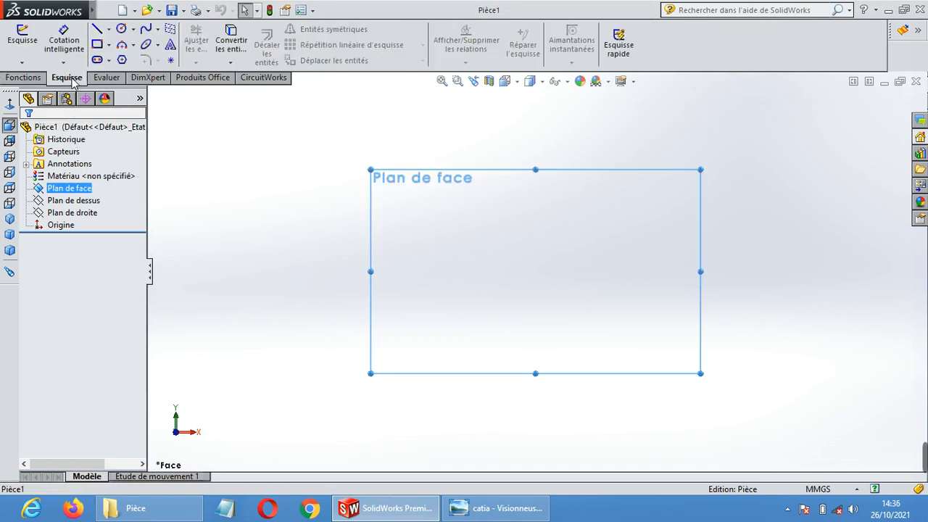
pyautogui.click(109, 45)
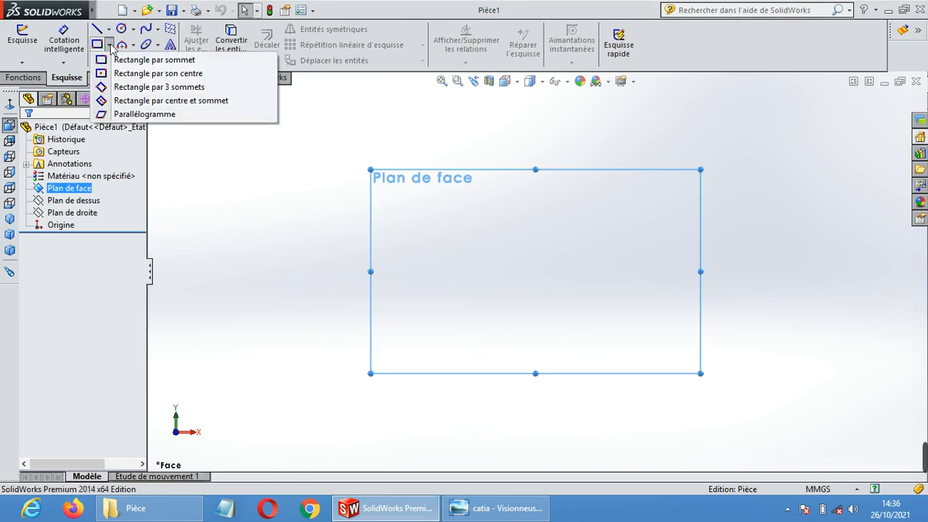
pyautogui.click(123, 60)
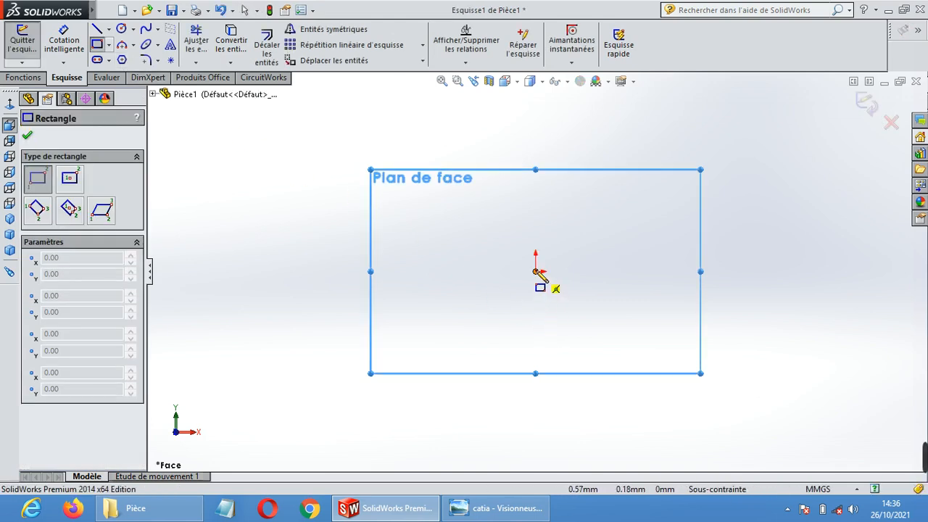
pyautogui.click(536, 272)
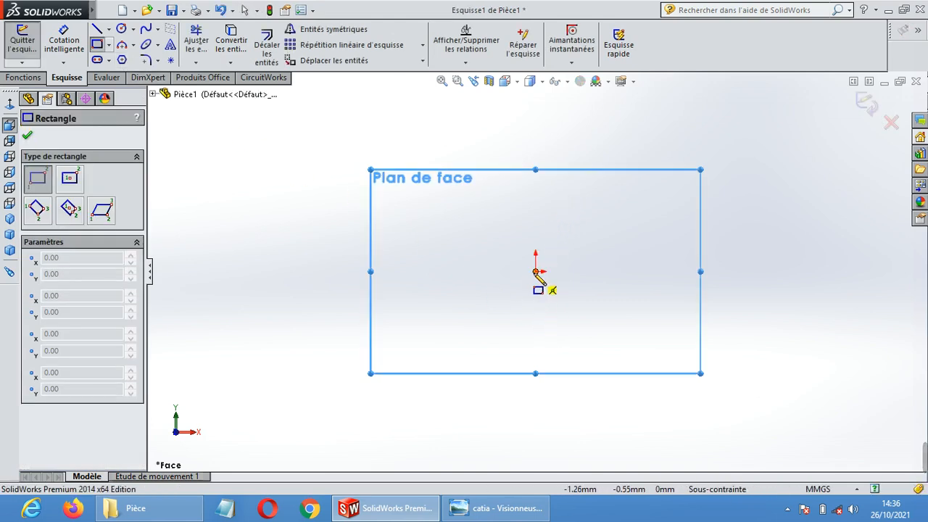
pyautogui.click(688, 158)
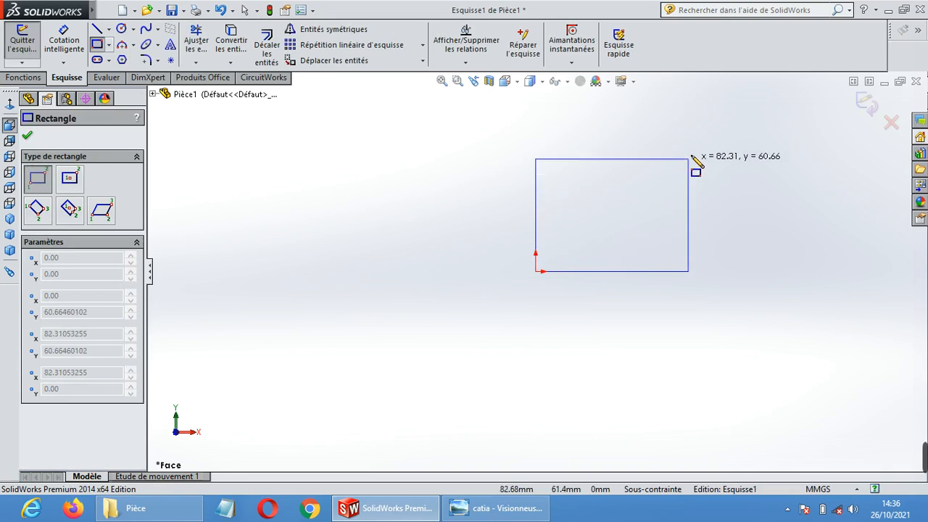
pyautogui.click(728, 148)
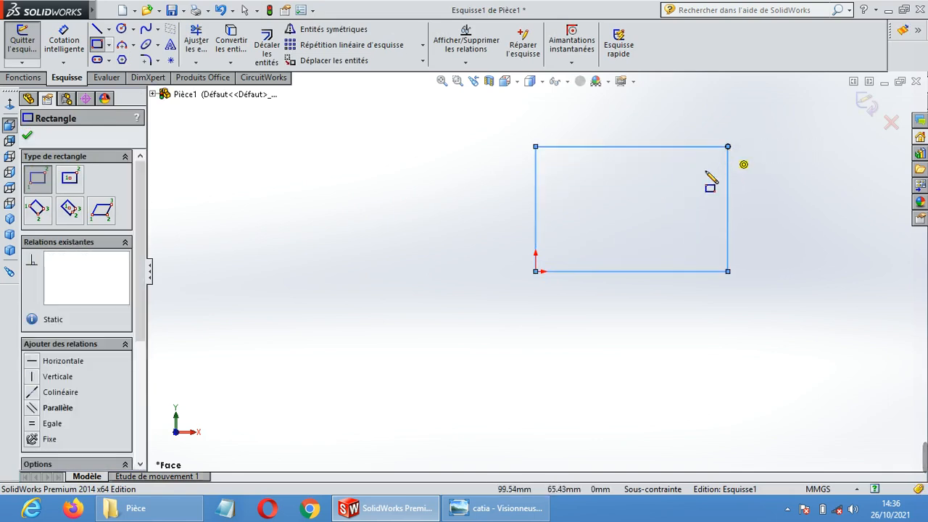
# Dimension the rectangle's bottom edge and its vertical edge at the origin to 120 mm each
pyautogui.click(63, 40)
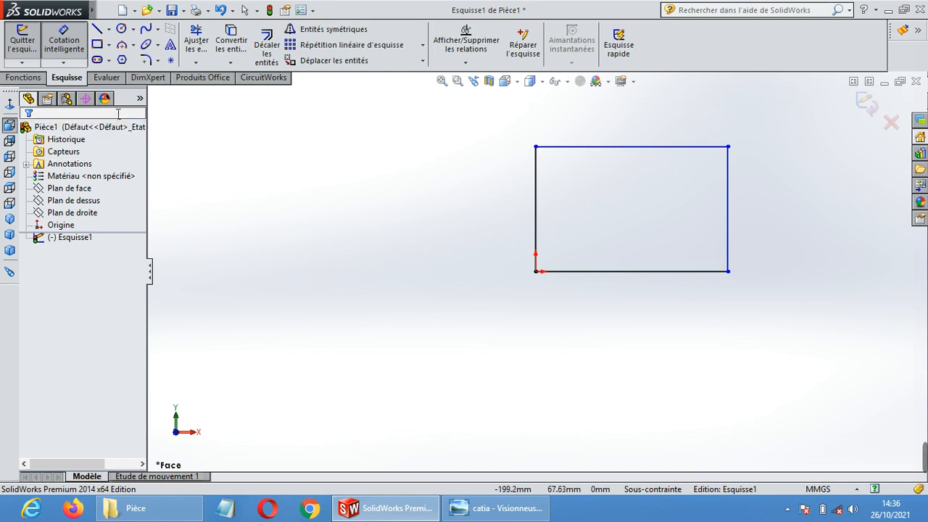
pyautogui.click(626, 274)
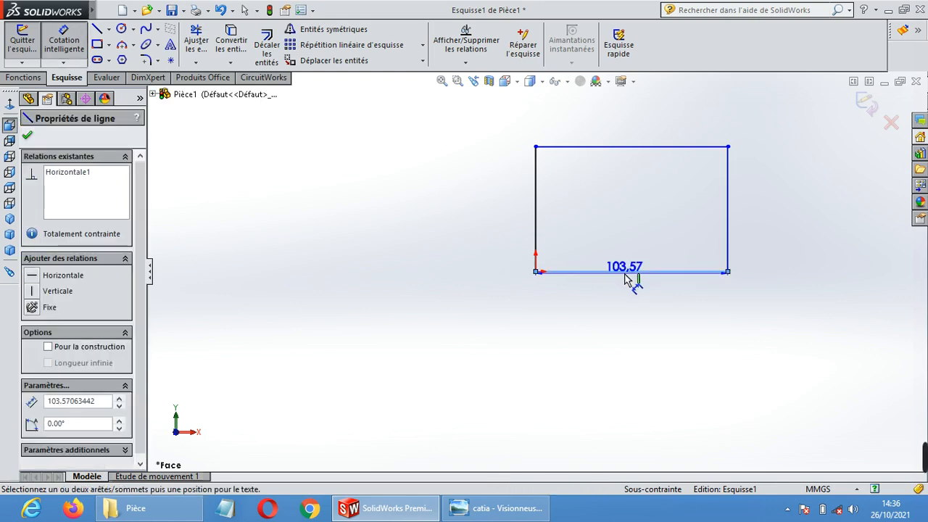
pyautogui.click(635, 332)
pyautogui.write('120')
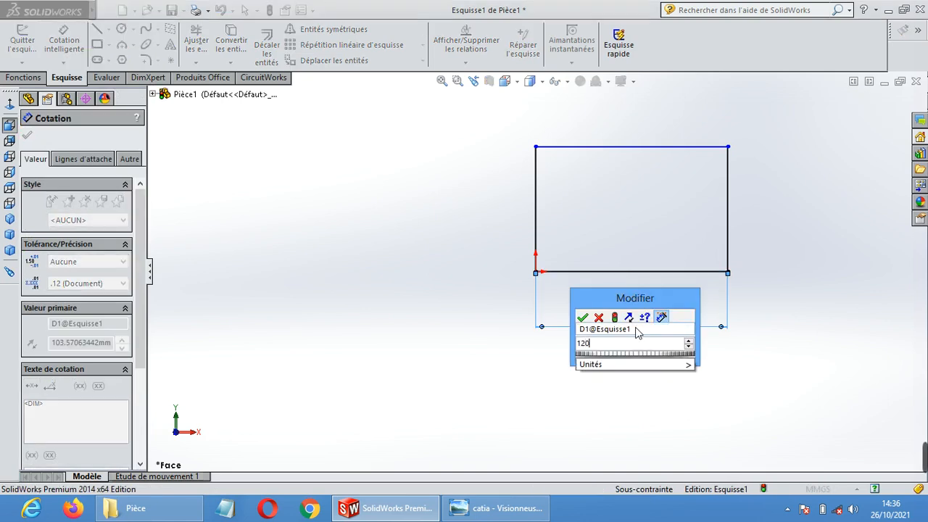
pyautogui.press('Return')
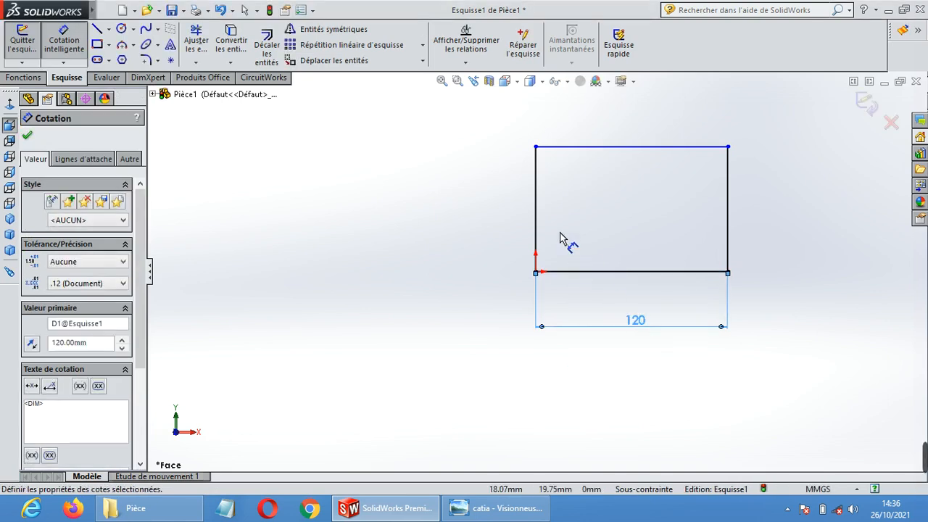
pyautogui.click(538, 204)
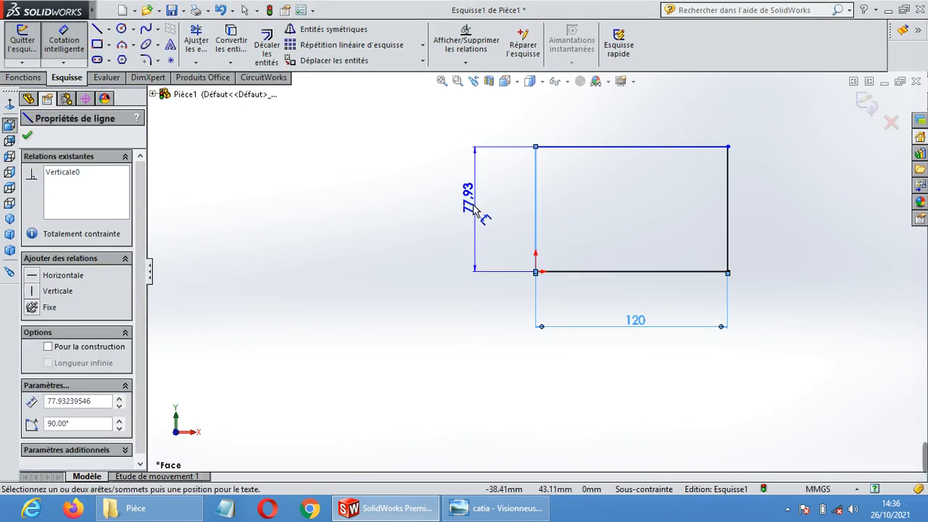
pyautogui.click(477, 211)
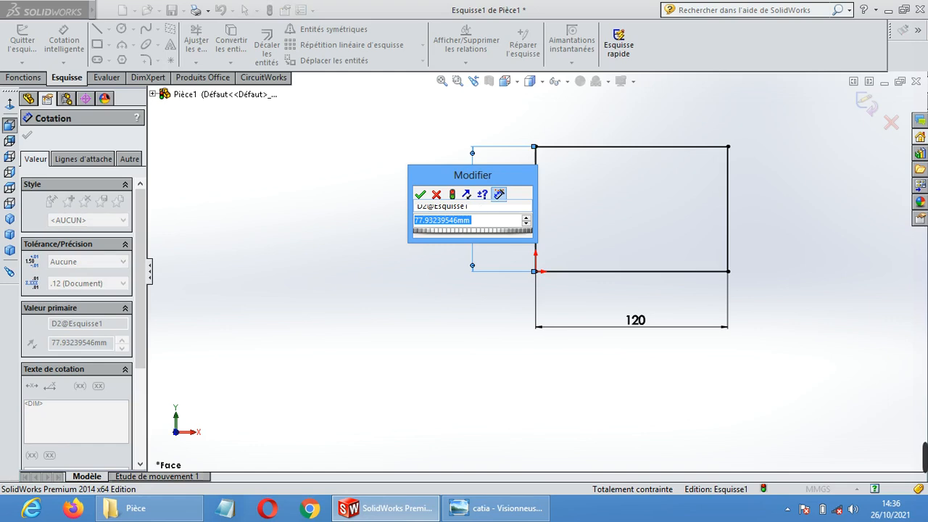
pyautogui.write('120')
pyautogui.press('Return')
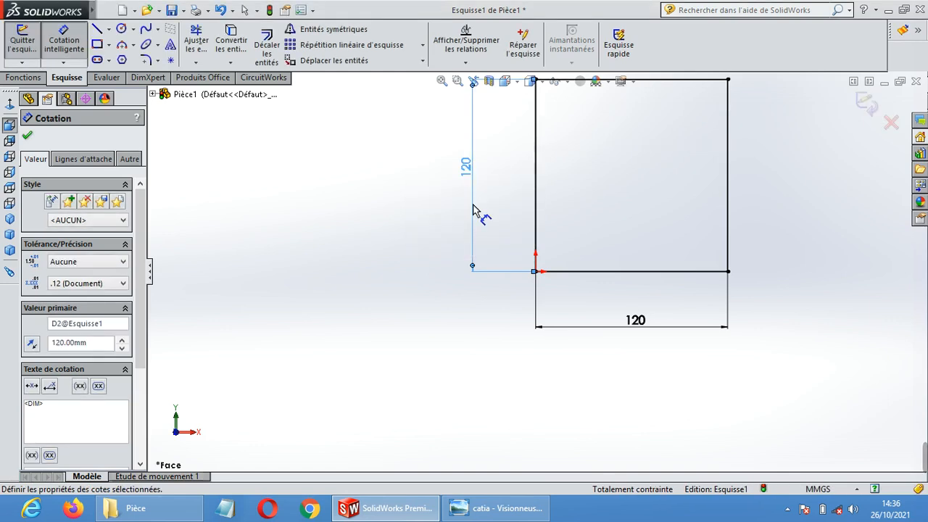
pyautogui.click(27, 136)
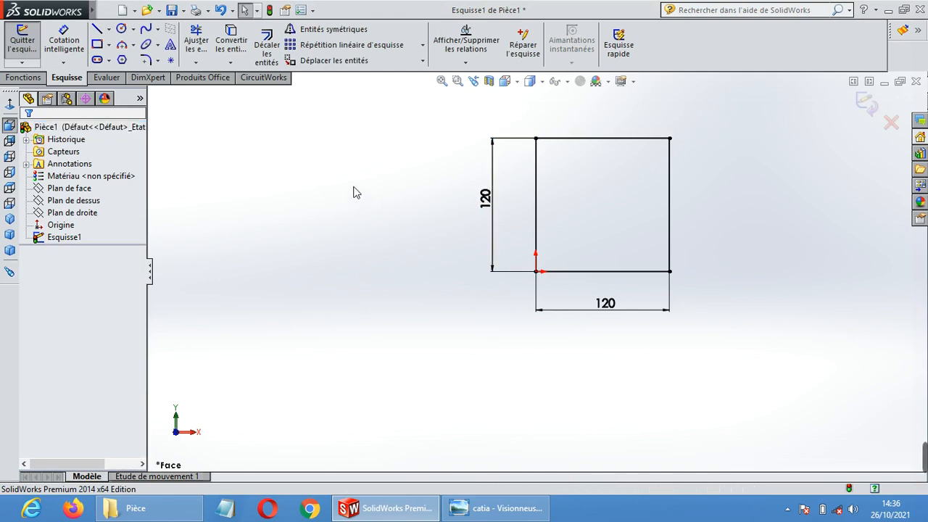
# Extrude the square sketch as a blind boss 30 mm deep
pyautogui.click(38, 78)
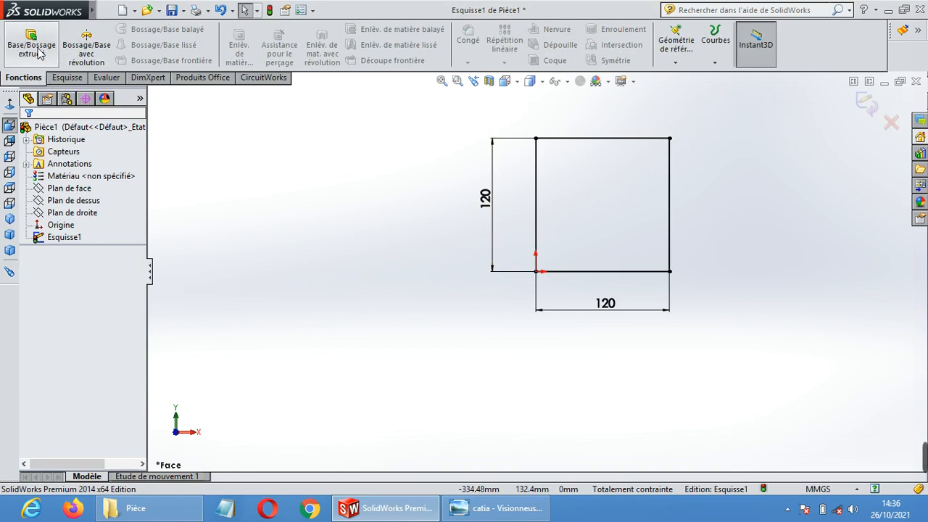
pyautogui.click(39, 52)
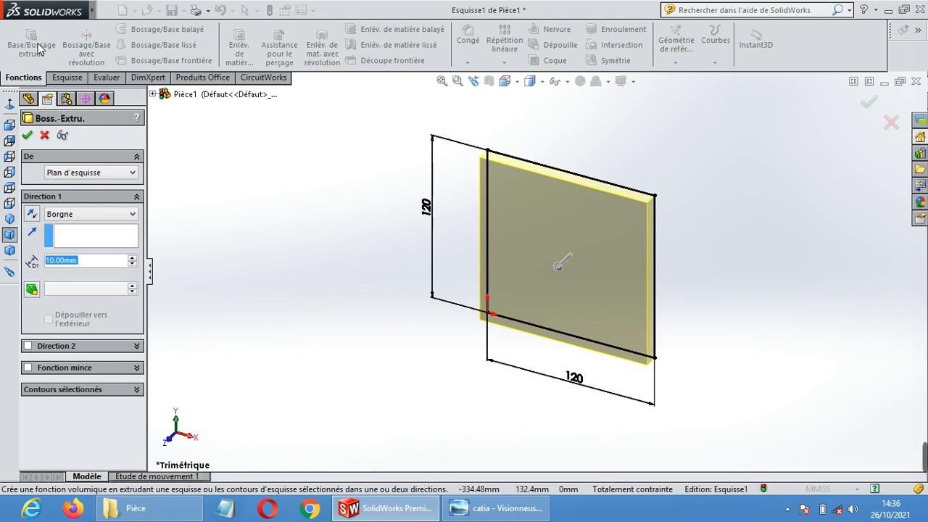
pyautogui.write('30')
pyautogui.press('Return')
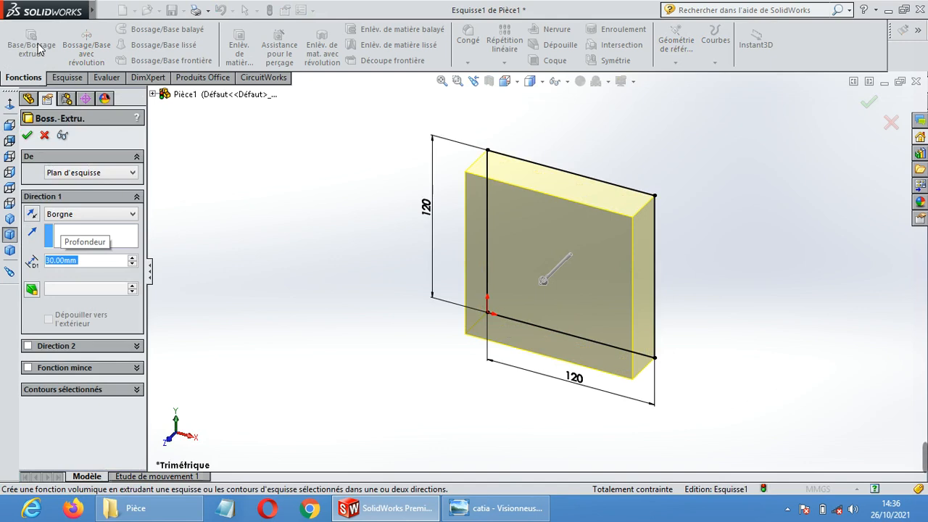
pyautogui.click(28, 136)
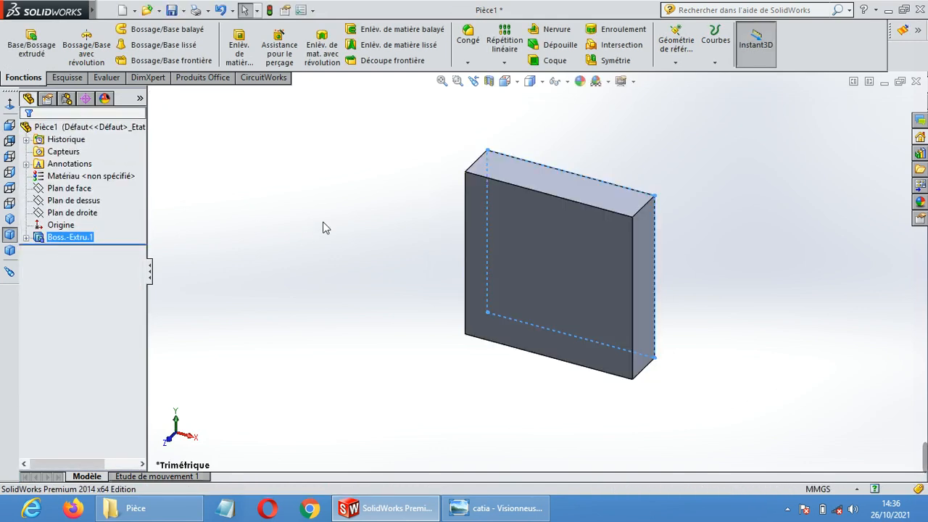
pyautogui.click(664, 152)
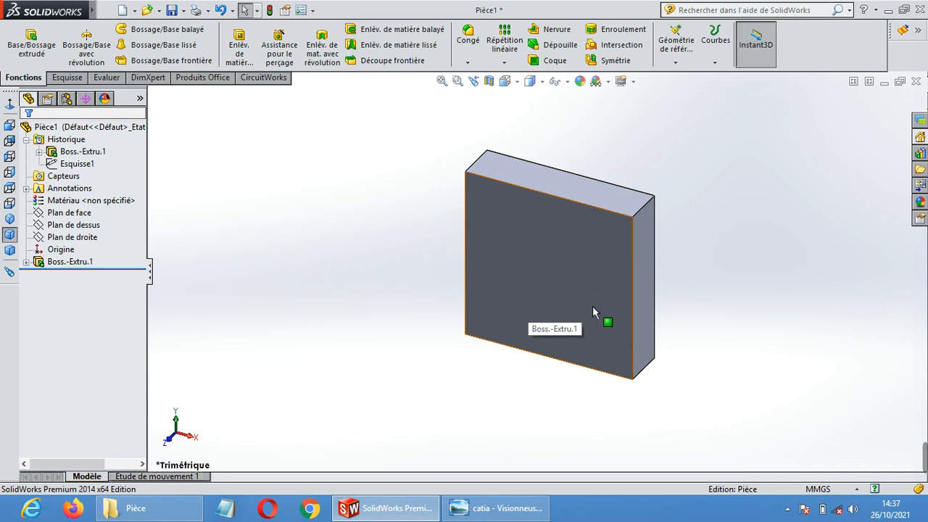
pyautogui.click(78, 213)
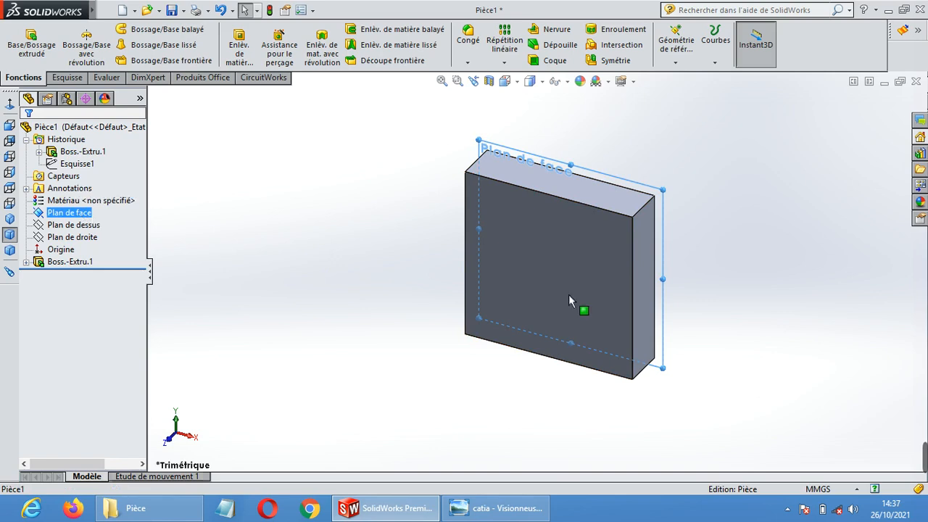
pyautogui.click(735, 204)
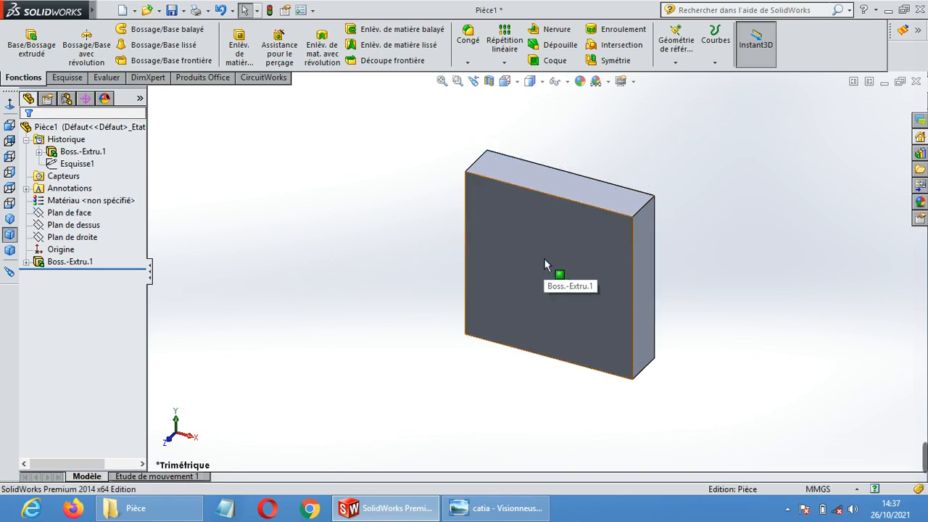
# Sketch a circle with a radius of about 34 mm on the block's front face, centred at its midpoint
pyautogui.click(541, 230)
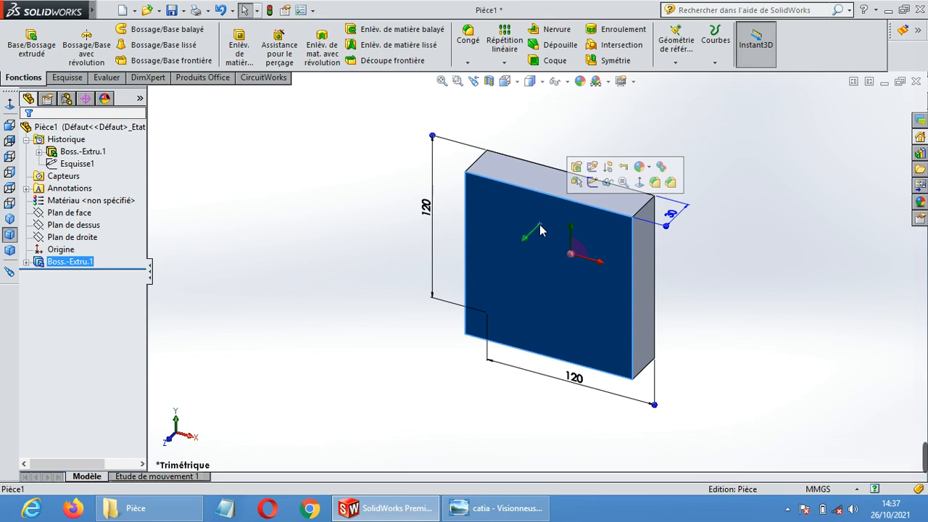
pyautogui.click(641, 183)
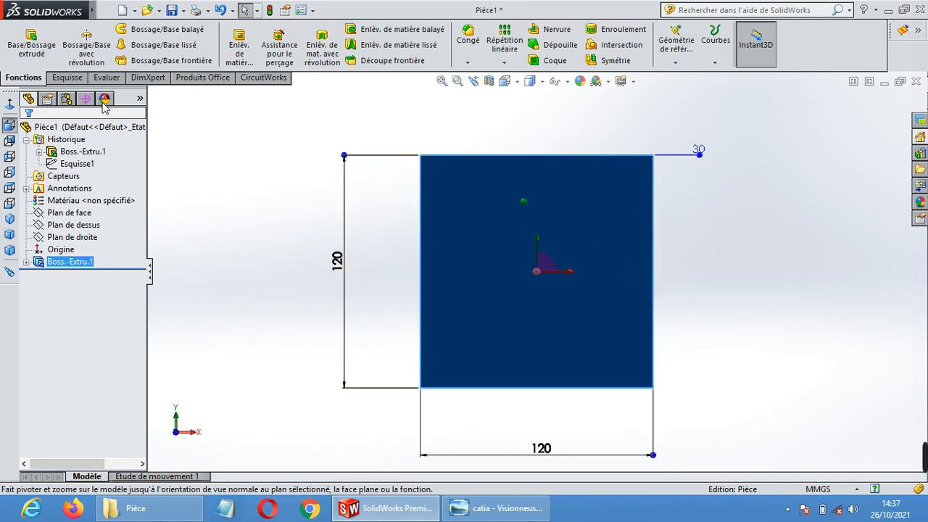
pyautogui.click(66, 78)
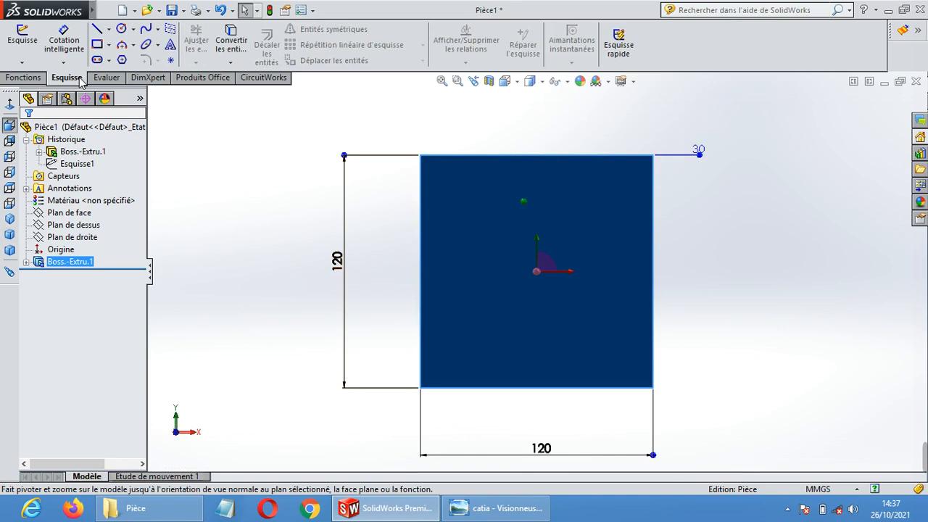
pyautogui.click(123, 30)
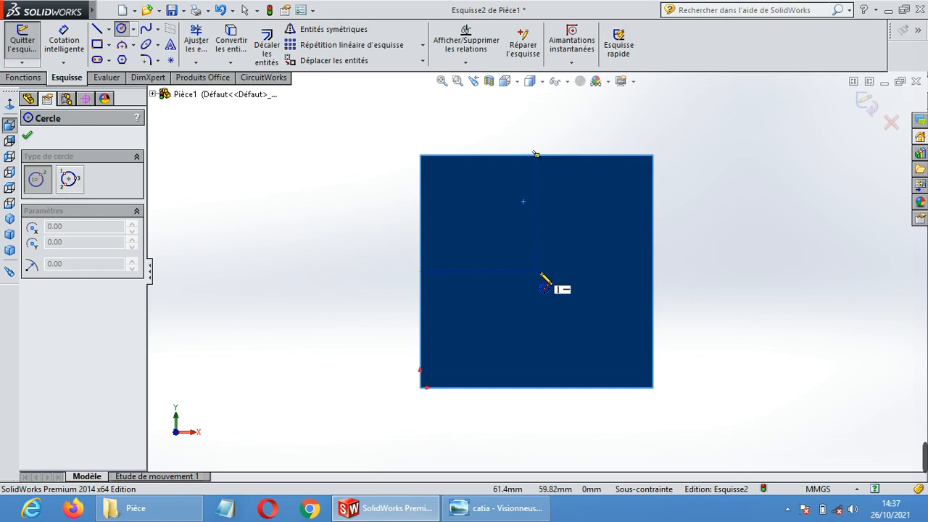
pyautogui.click(537, 272)
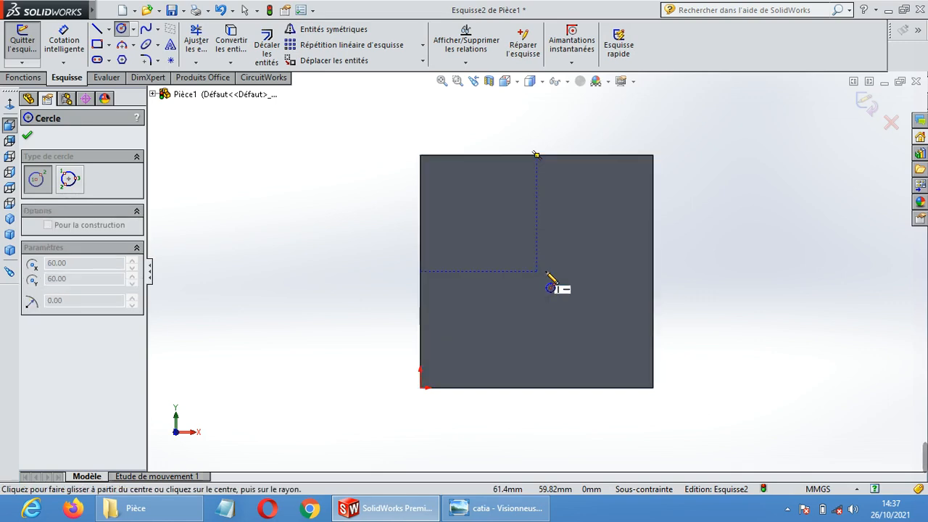
pyautogui.click(585, 230)
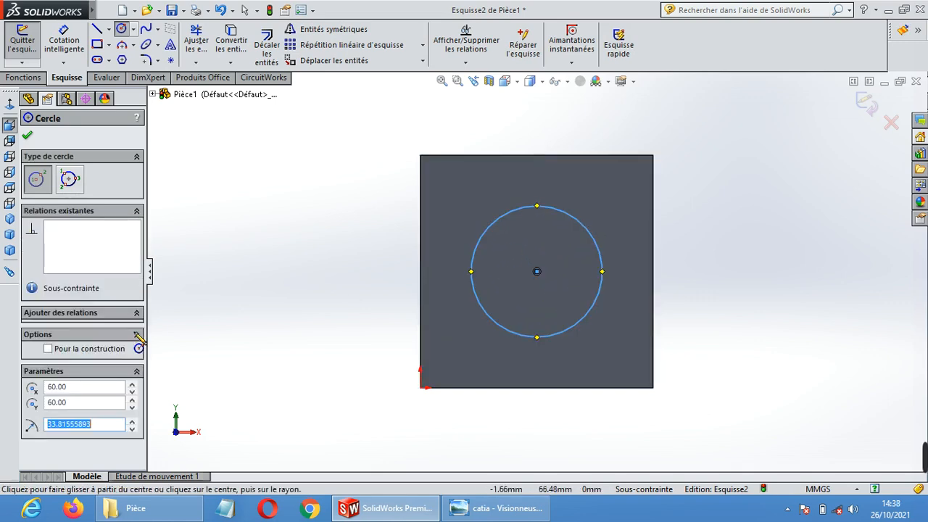
# Set the circle's radius to 35 mm and finish the circle command
pyautogui.write('3')
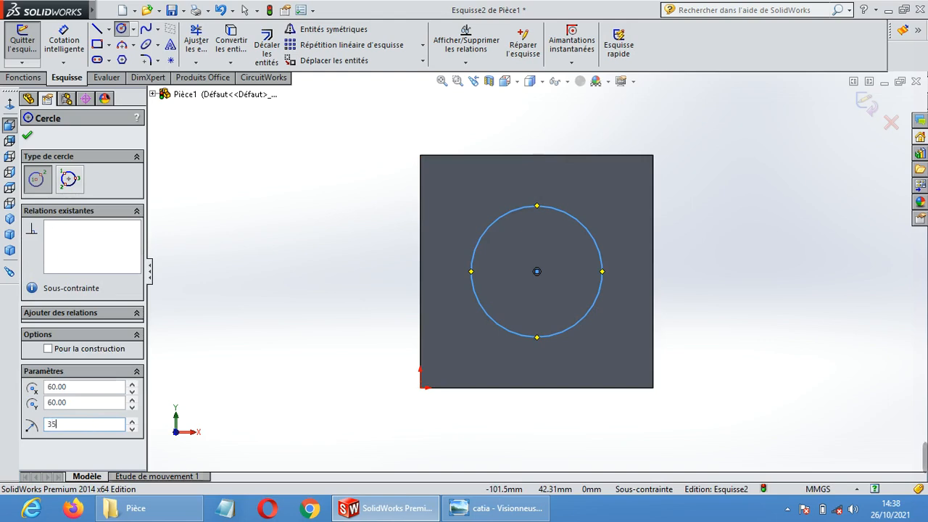
pyautogui.write('5')
pyautogui.press('Return')
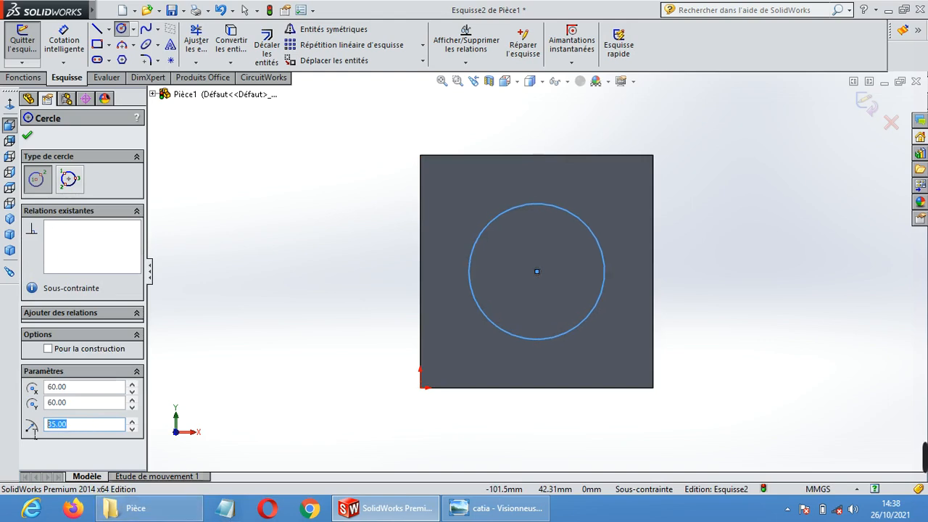
pyautogui.click(28, 138)
pyautogui.click(714, 231)
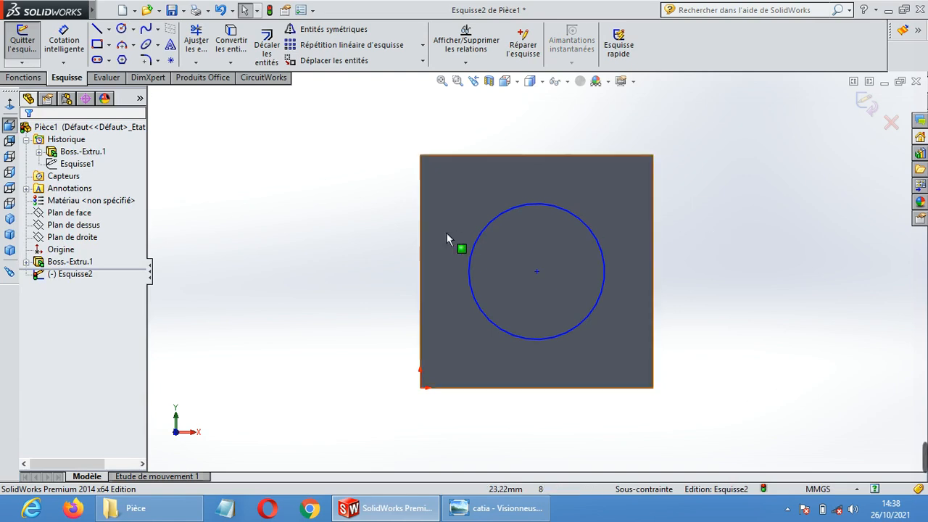
# Replace the centred circle with a freehand one of about 36 mm radius, centred above the face's midpoint
pyautogui.click(584, 231)
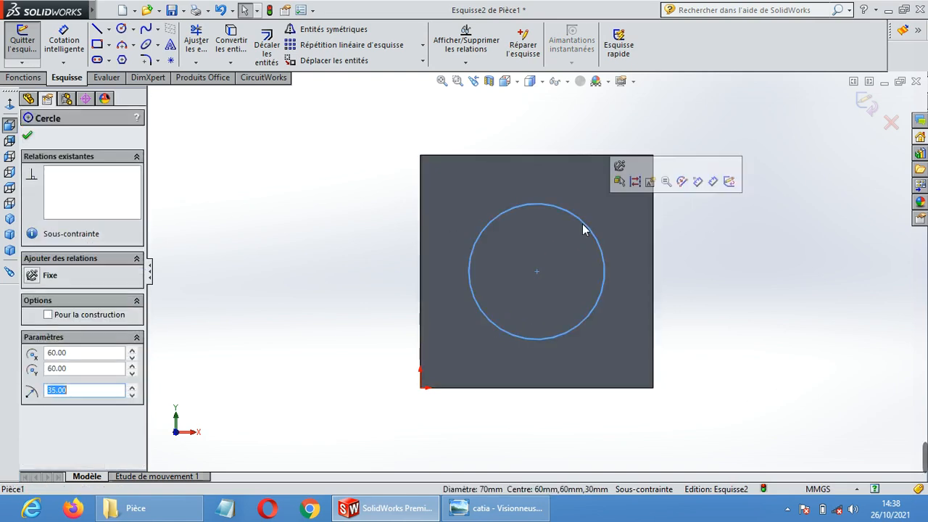
pyautogui.press('Delete')
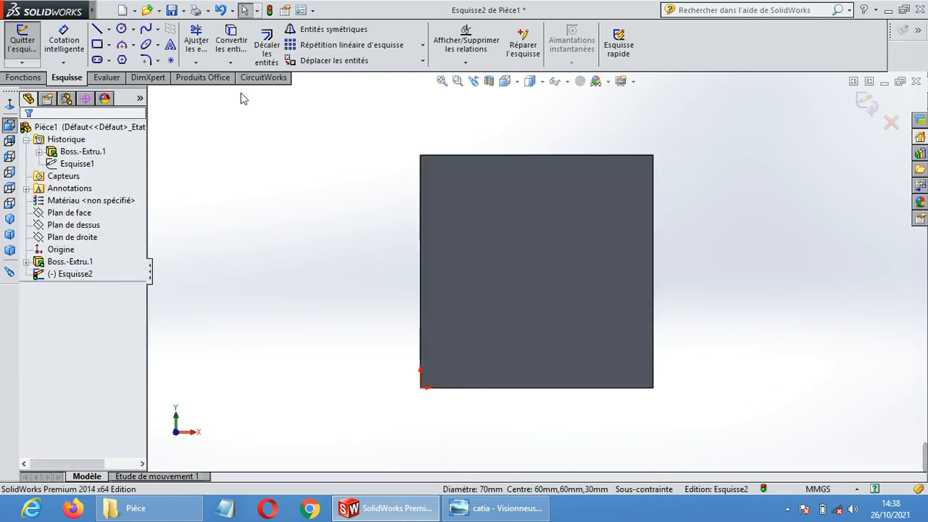
pyautogui.click(122, 28)
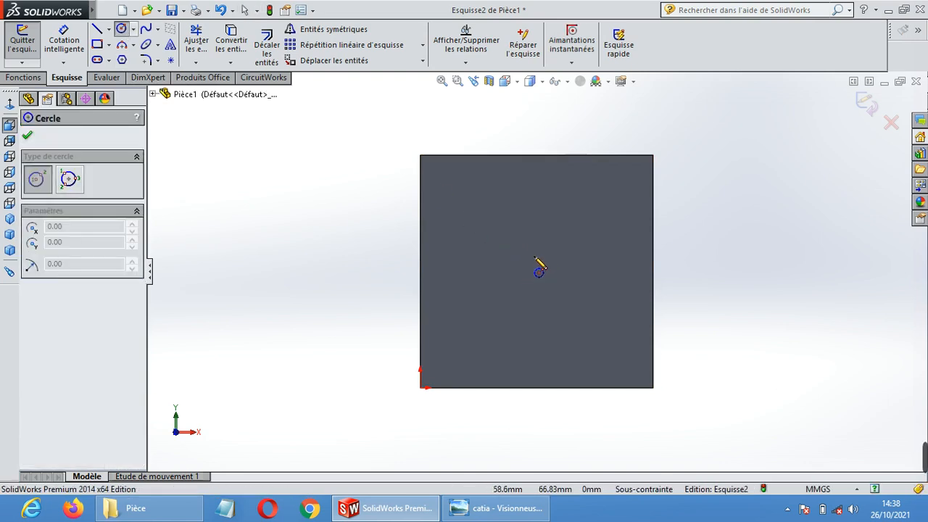
pyautogui.click(539, 241)
pyautogui.click(583, 189)
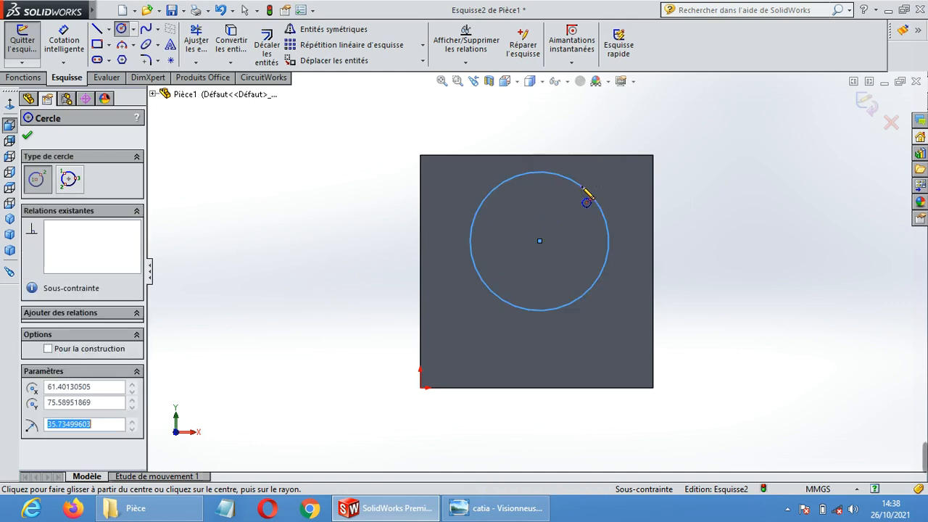
# Set the redrawn circle's radius to 35 mm and finish the circle command
pyautogui.write('35')
pyautogui.press('Return')
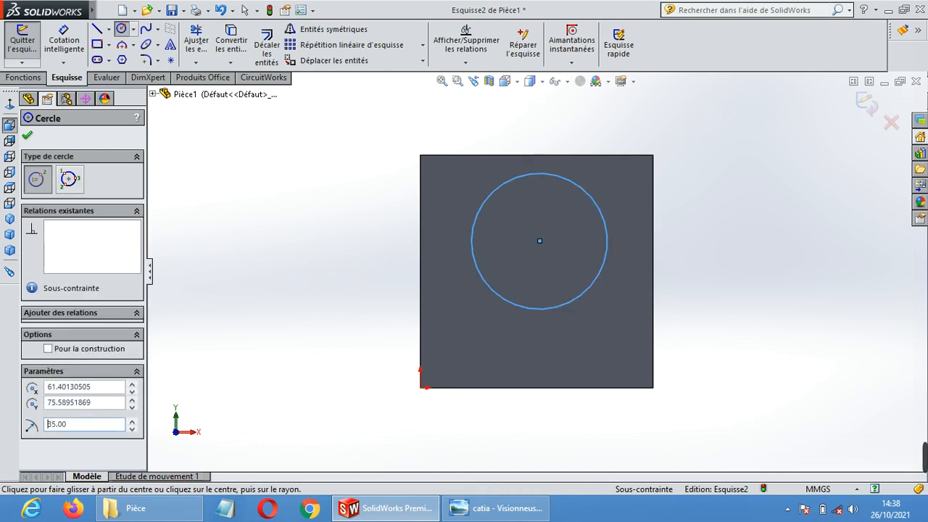
pyautogui.click(30, 138)
pyautogui.click(69, 47)
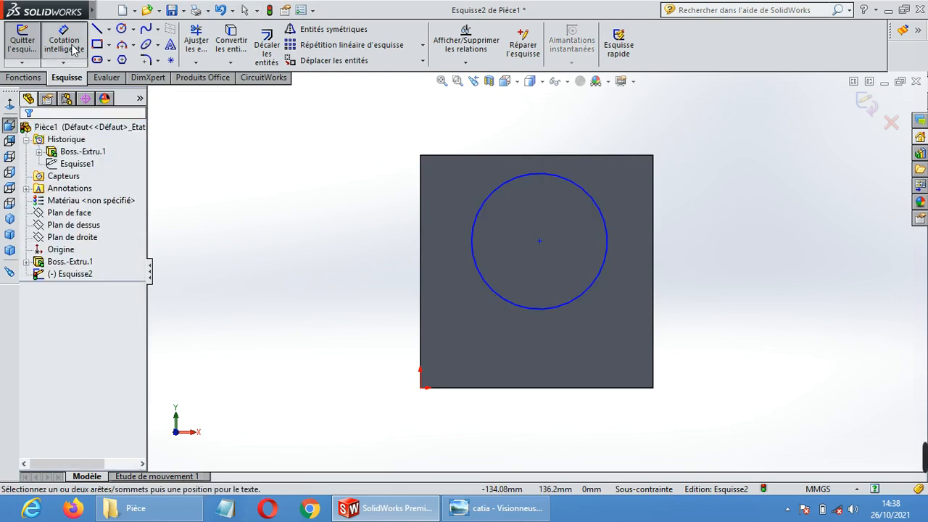
pyautogui.click(63, 42)
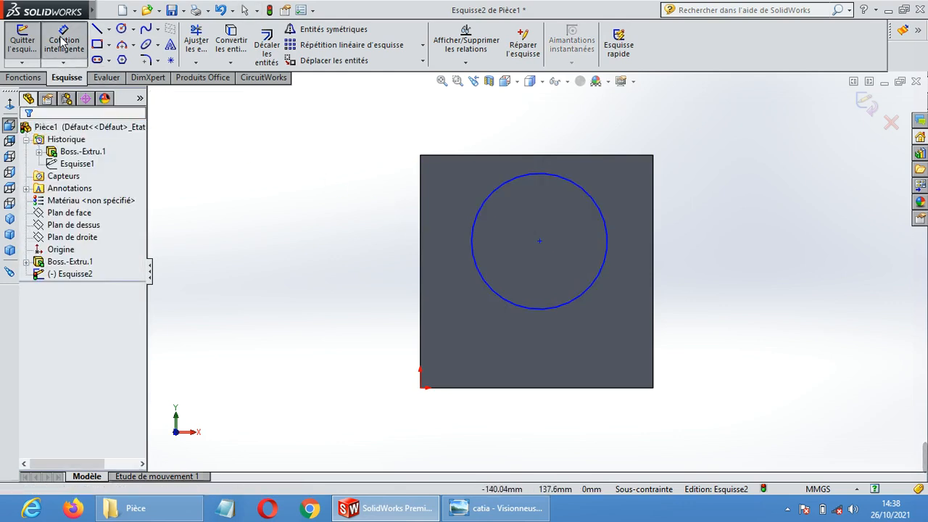
pyautogui.click(63, 42)
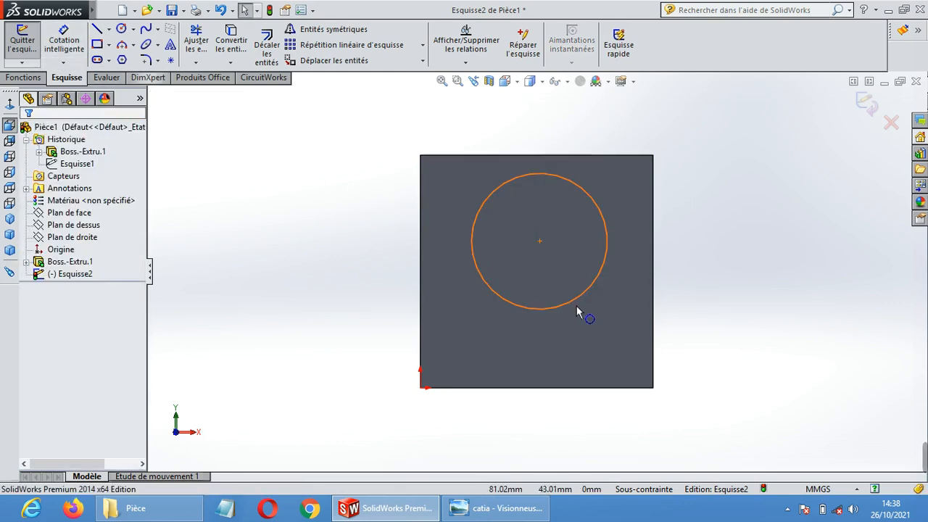
pyautogui.click(539, 241)
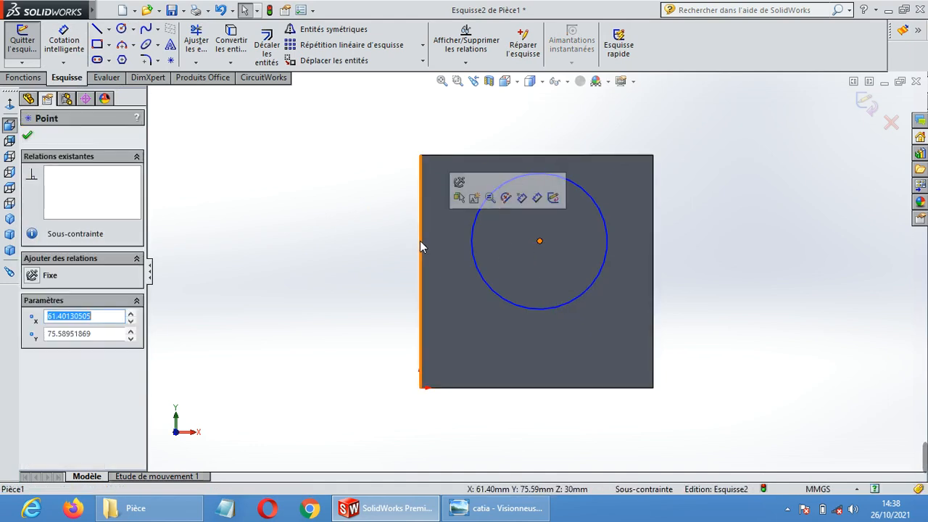
pyautogui.press('Escape')
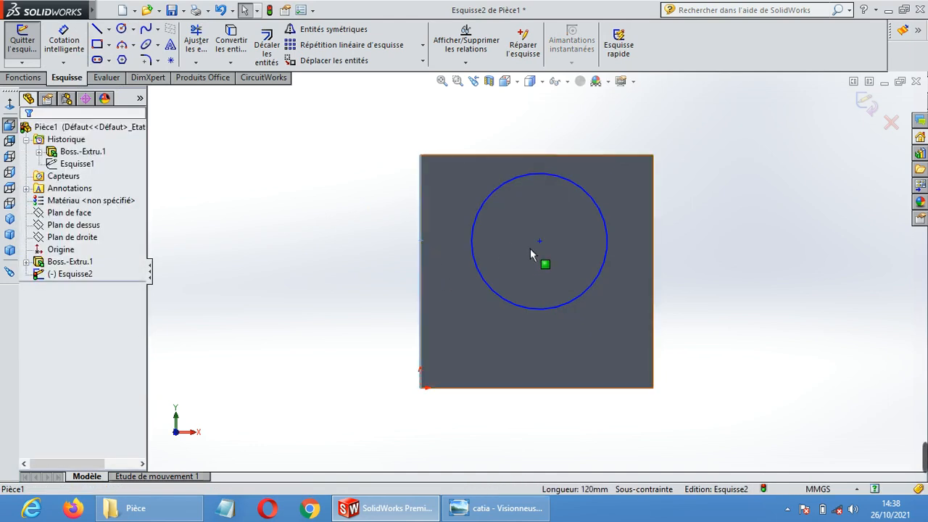
# Dimension the circle's centre 60 mm horizontally from the block's left vertical edge
pyautogui.click(63, 42)
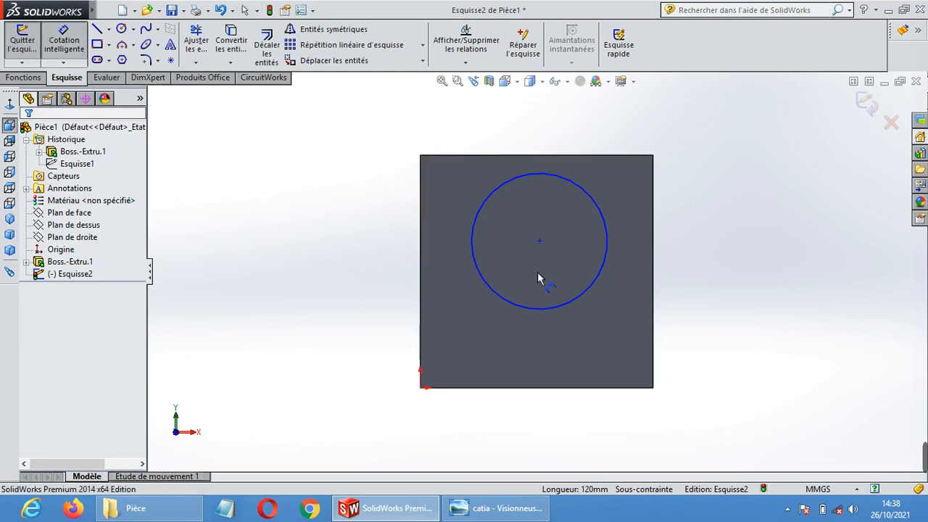
pyautogui.click(539, 242)
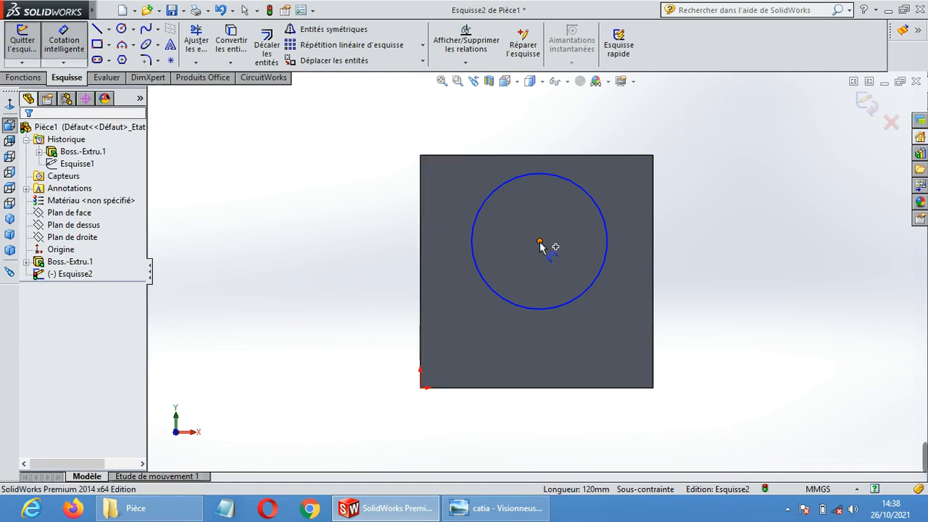
pyautogui.click(421, 241)
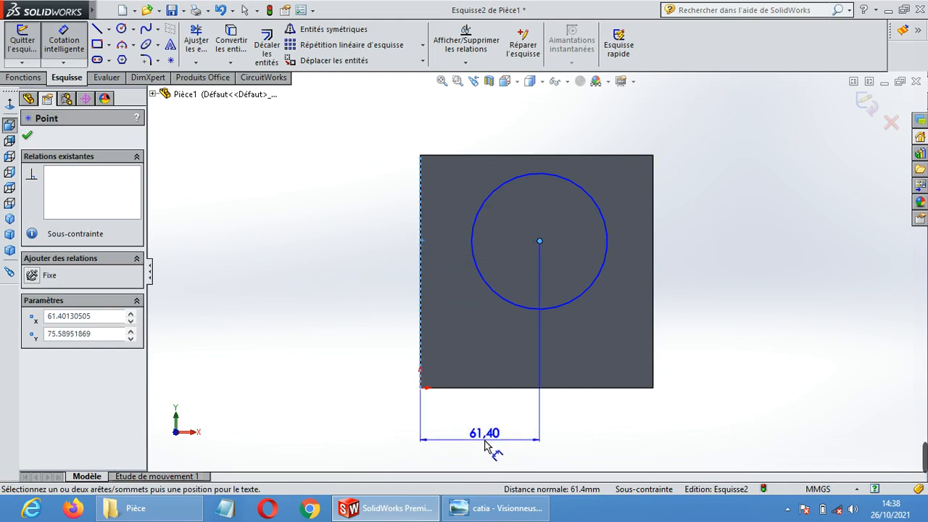
pyautogui.click(495, 451)
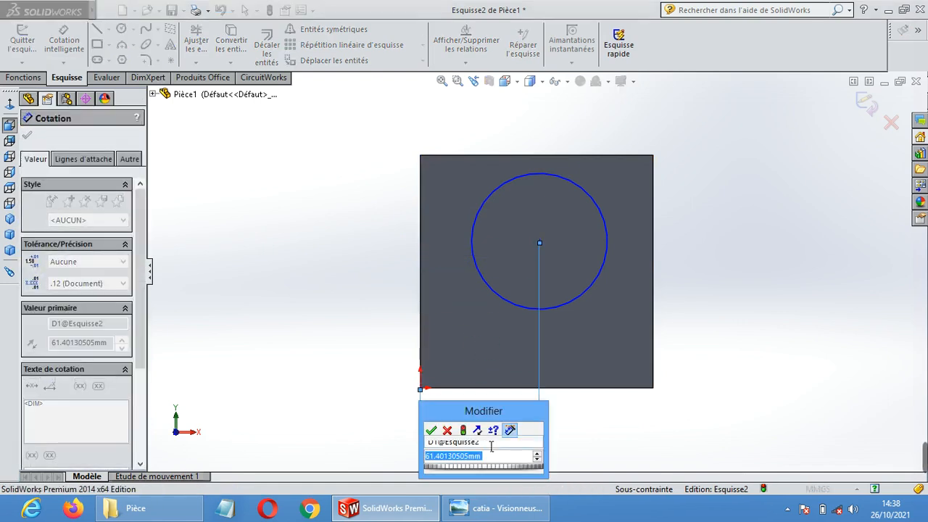
pyautogui.write('60')
pyautogui.press('Return')
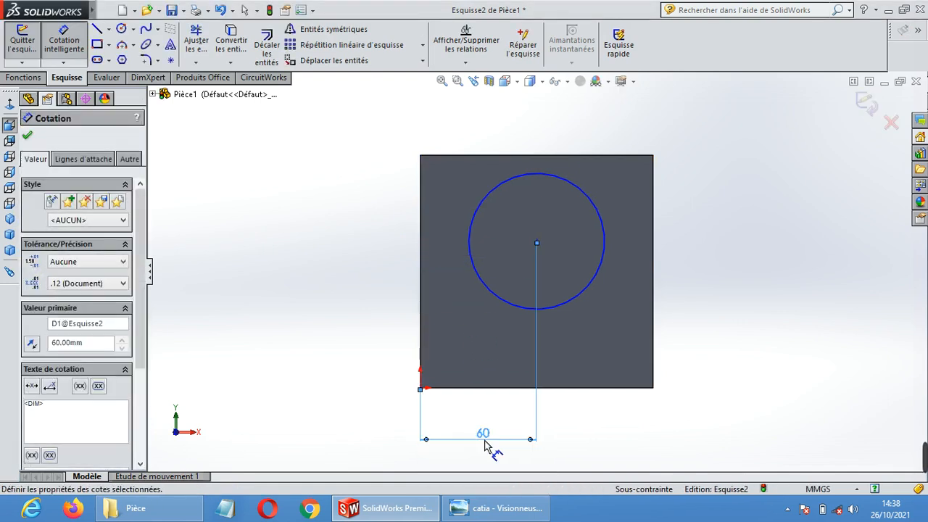
# Dimension the circle's centre 60 mm vertically from the block's upper edge
pyautogui.click(543, 155)
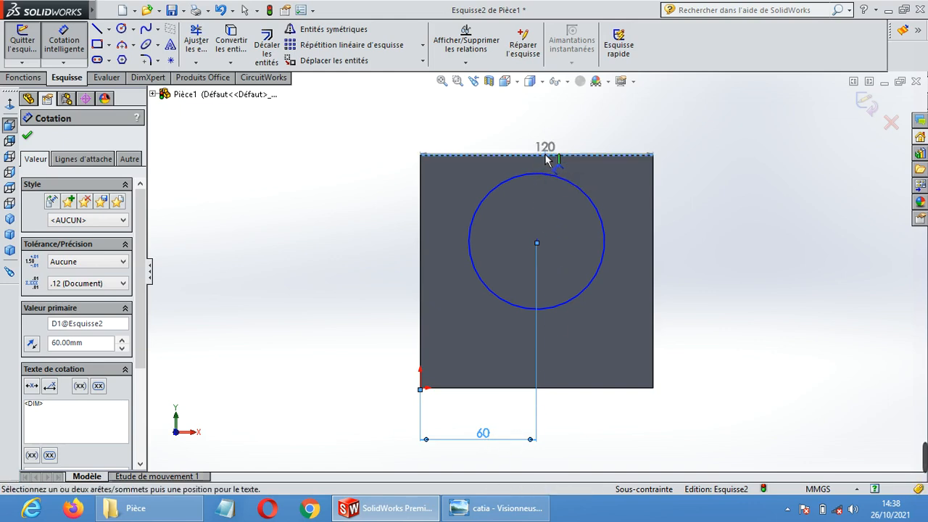
pyautogui.click(537, 241)
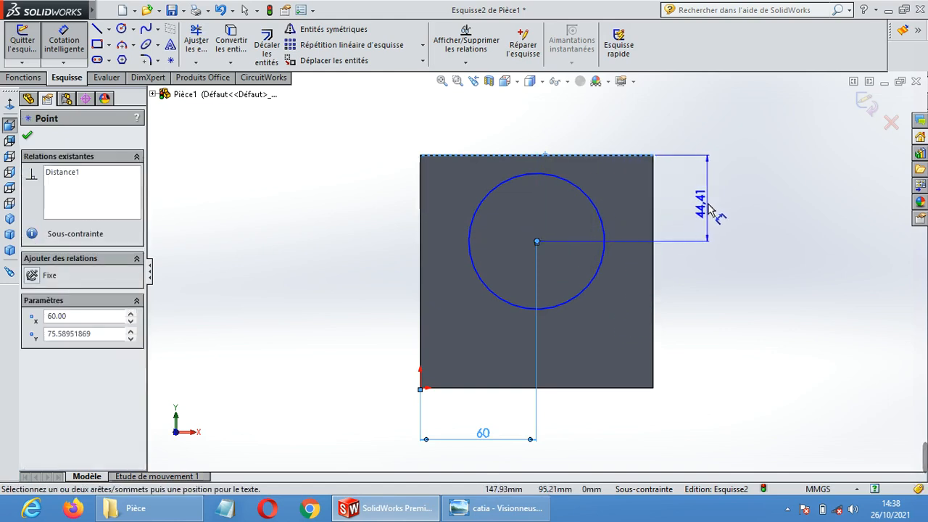
pyautogui.click(709, 209)
pyautogui.write('60')
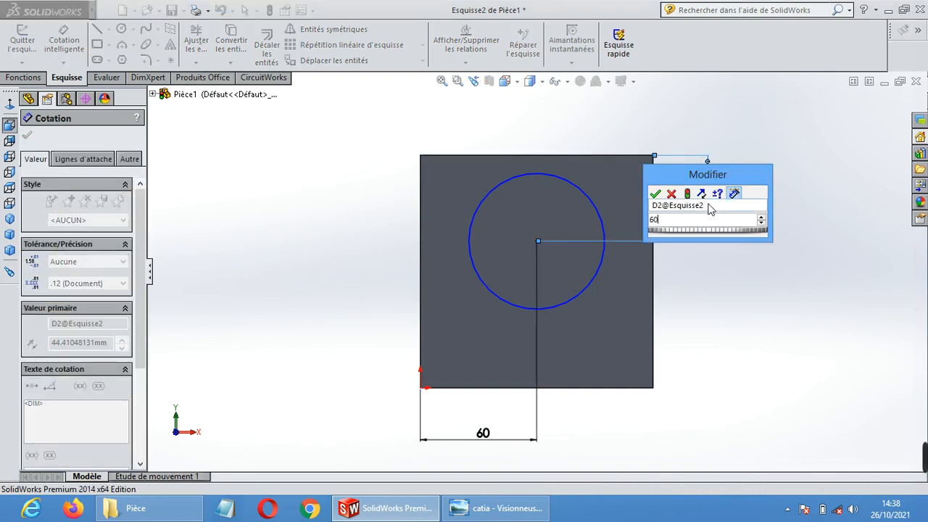
pyautogui.press('Return')
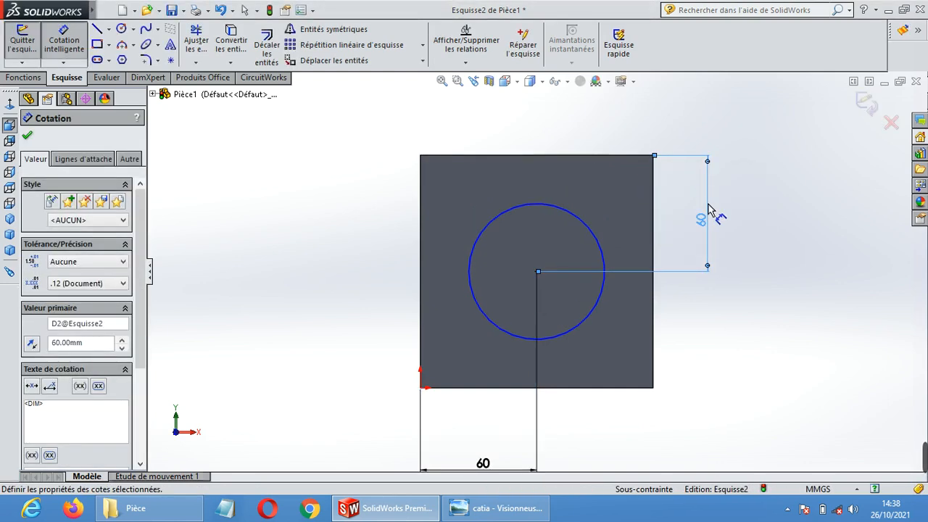
pyautogui.click(810, 257)
# Extrude the circle sketch as a blind boss 25 mm deep, merged with the block
pyautogui.scroll(-7, 533, 268)
pyautogui.scroll(8, 558, 283)
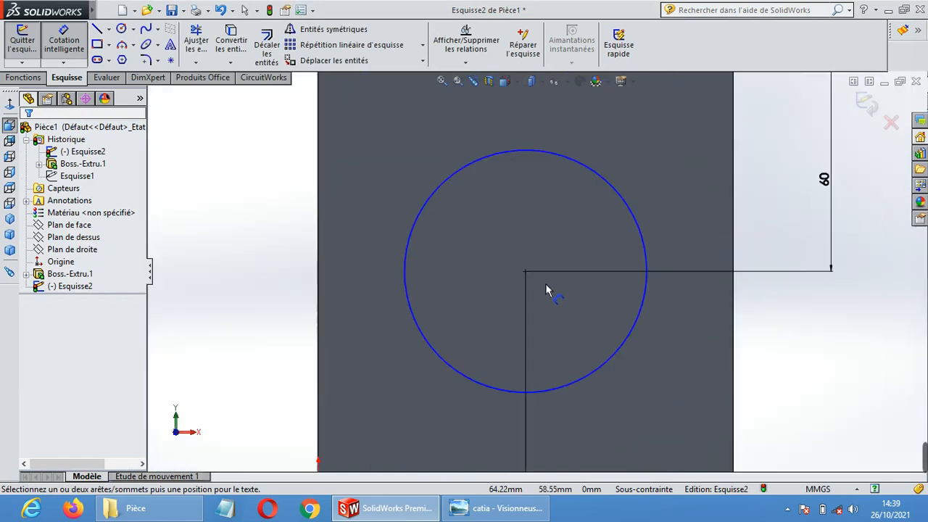
pyautogui.moveTo(649, 312); pyautogui.dragTo(614, 192, button='middle')
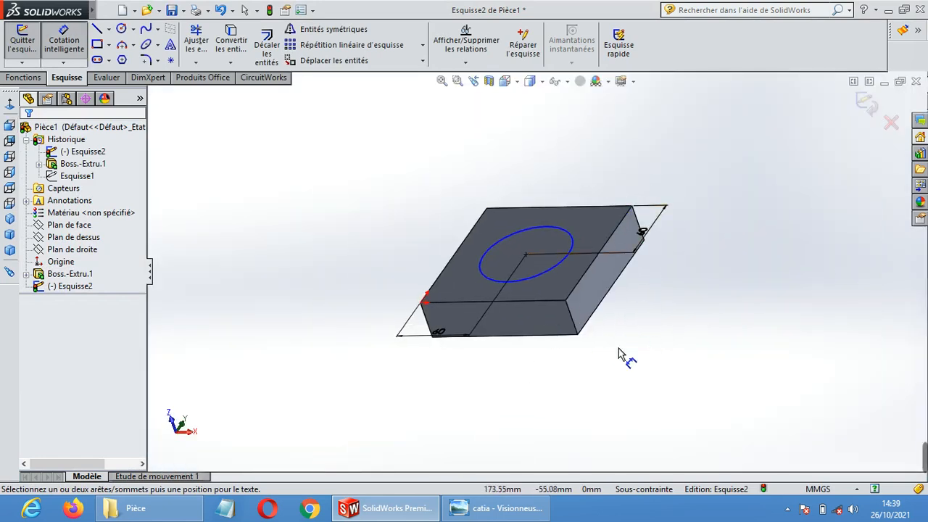
pyautogui.click(24, 78)
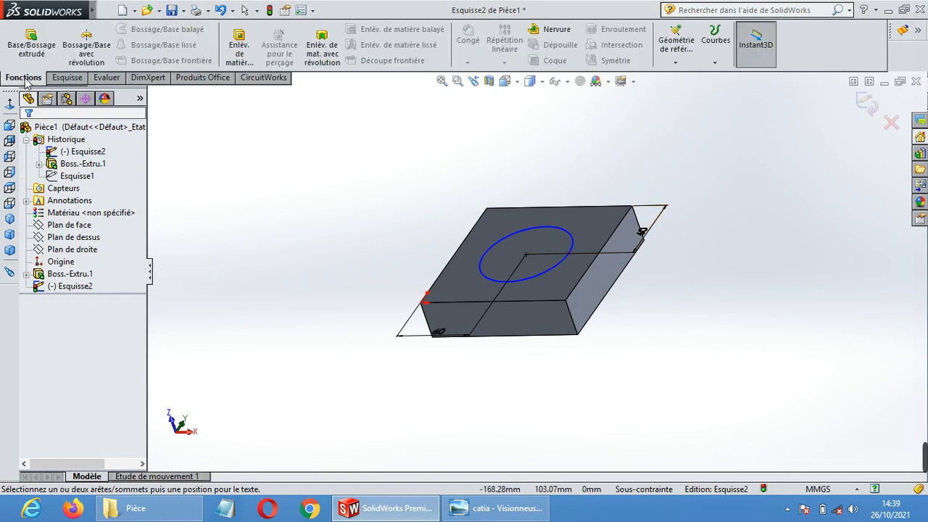
pyautogui.click(33, 42)
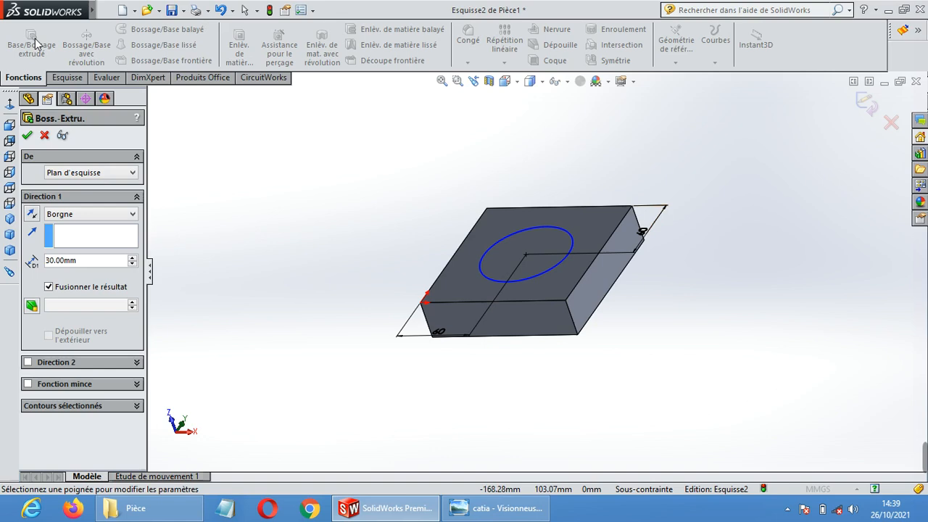
pyautogui.write('25')
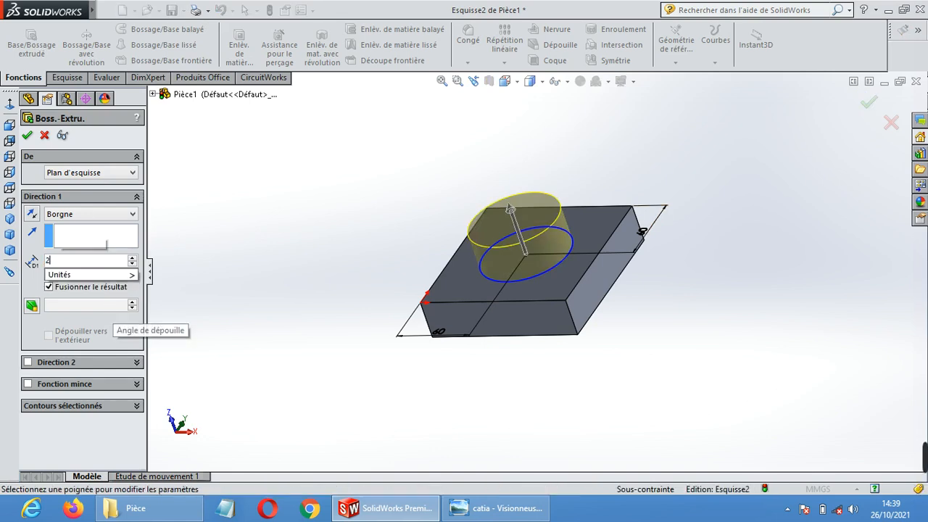
pyautogui.press('Return')
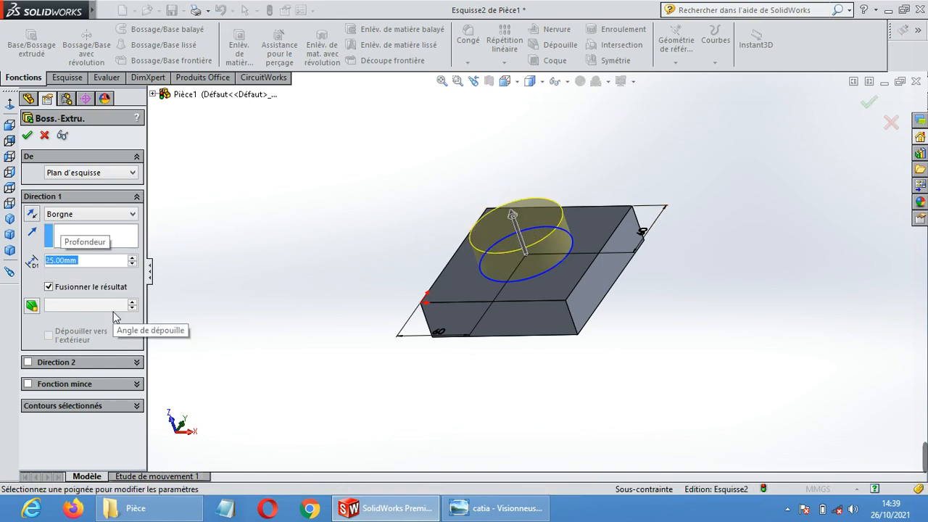
pyautogui.click(26, 135)
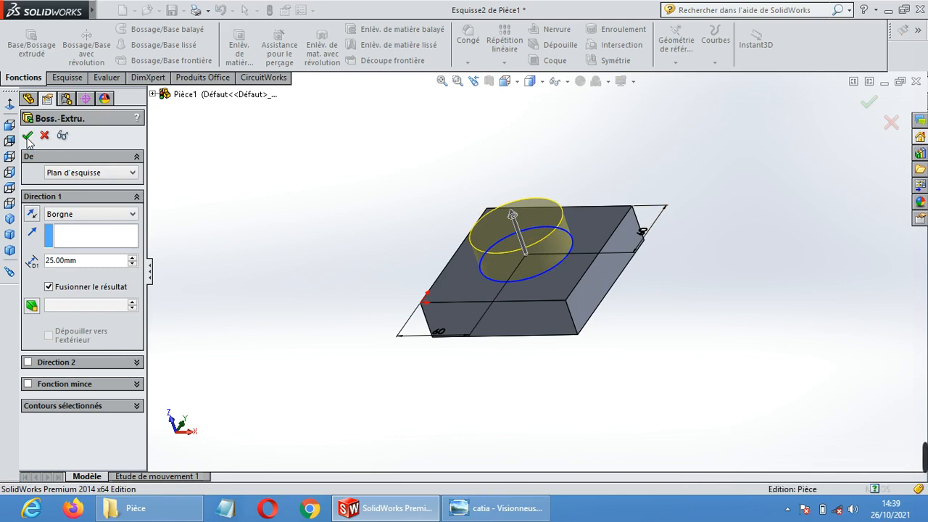
pyautogui.click(686, 273)
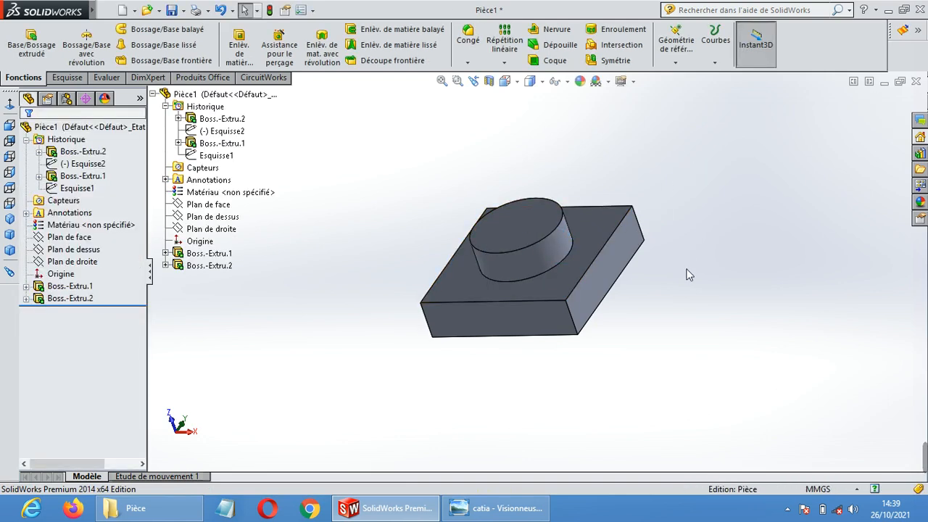
# Sketch a circle with a radius of about 27 mm on the cylindrical boss's end face, concentric with it, viewed normal to the face
pyautogui.moveTo(686, 274); pyautogui.dragTo(501, 283, button='middle')
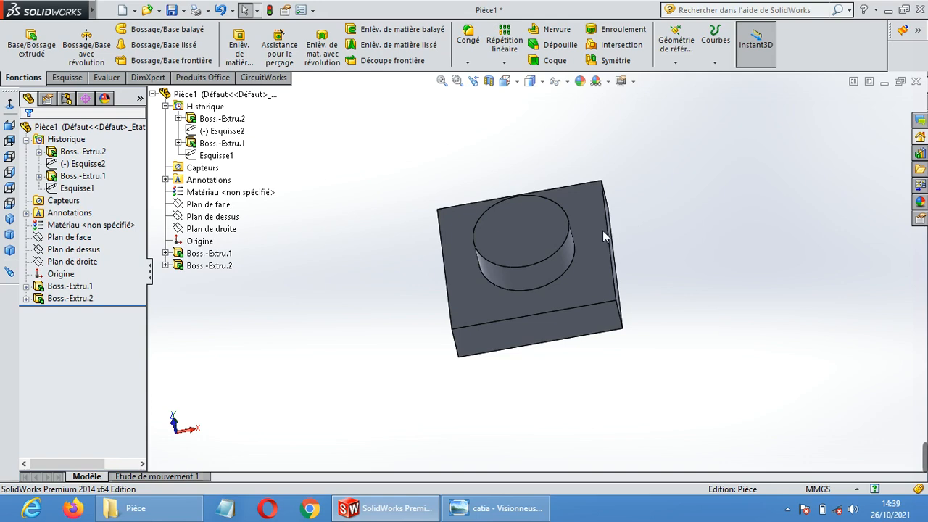
pyautogui.click(537, 226)
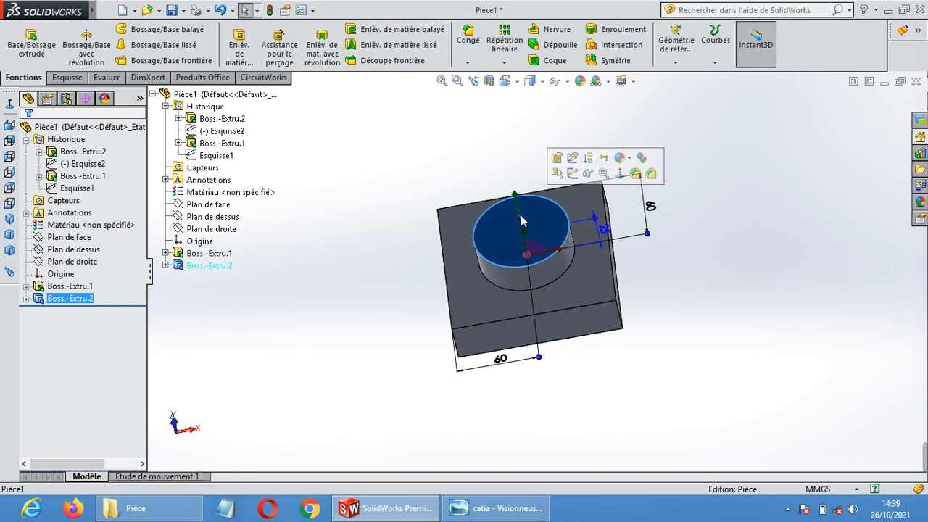
pyautogui.click(621, 174)
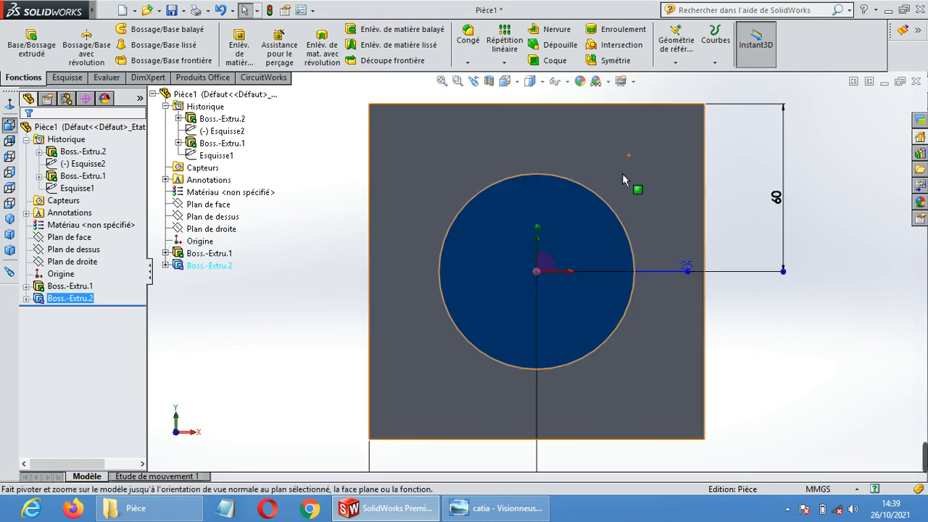
pyautogui.click(67, 78)
pyautogui.click(121, 28)
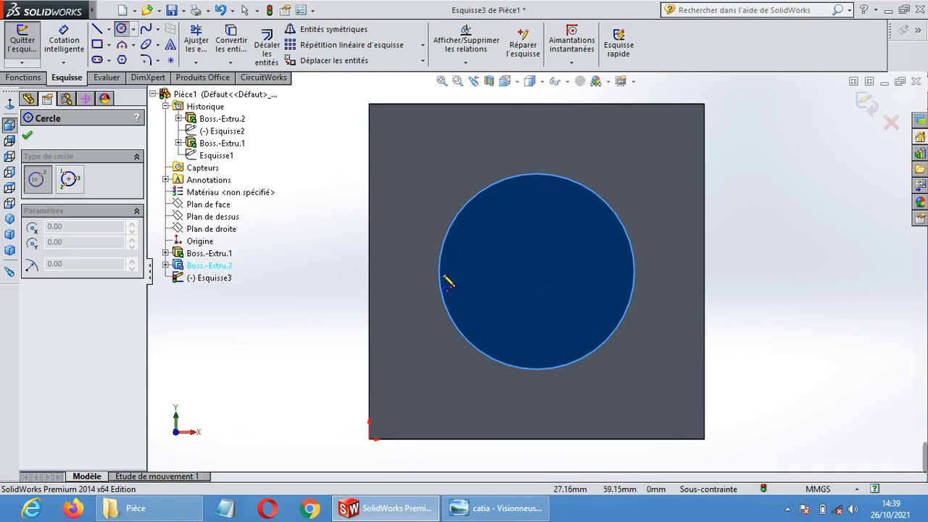
pyautogui.click(538, 273)
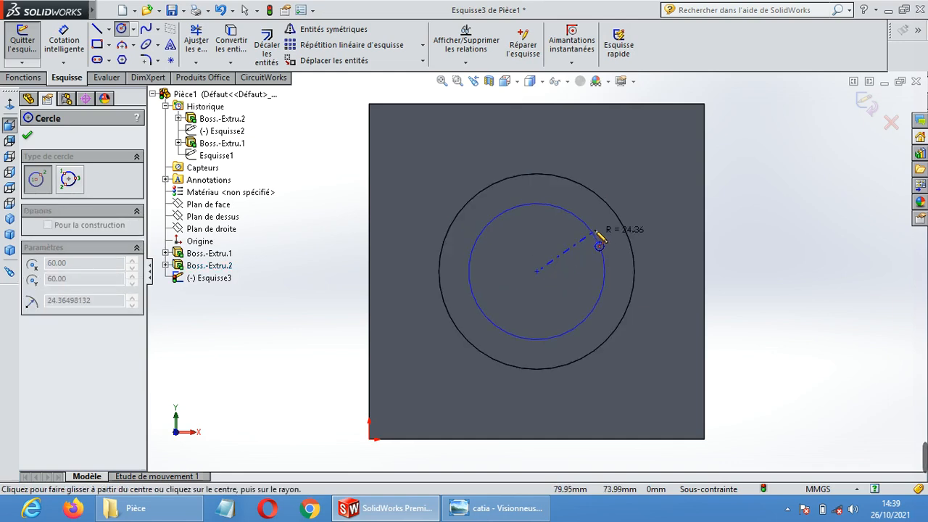
pyautogui.click(599, 229)
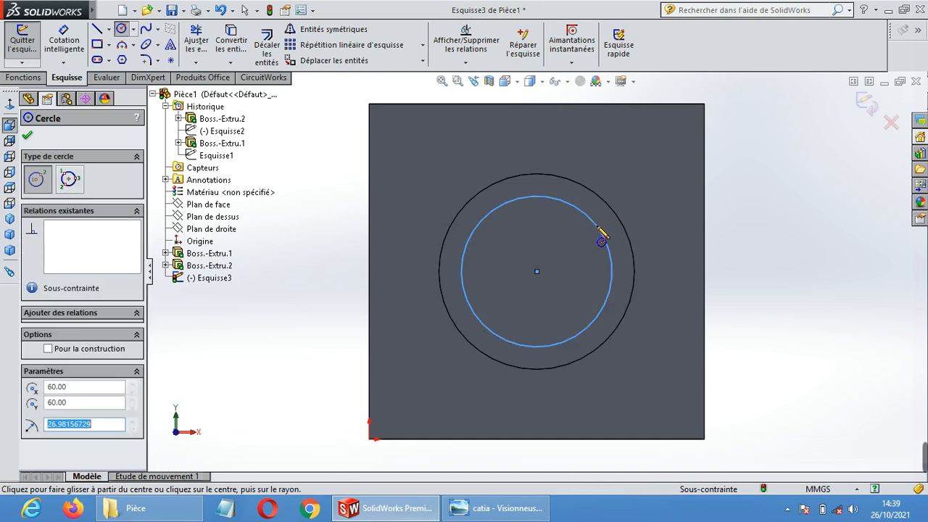
# Set the inner circle's radius to 25 mm and finish the circle command
pyautogui.write('25')
pyautogui.press('Return')
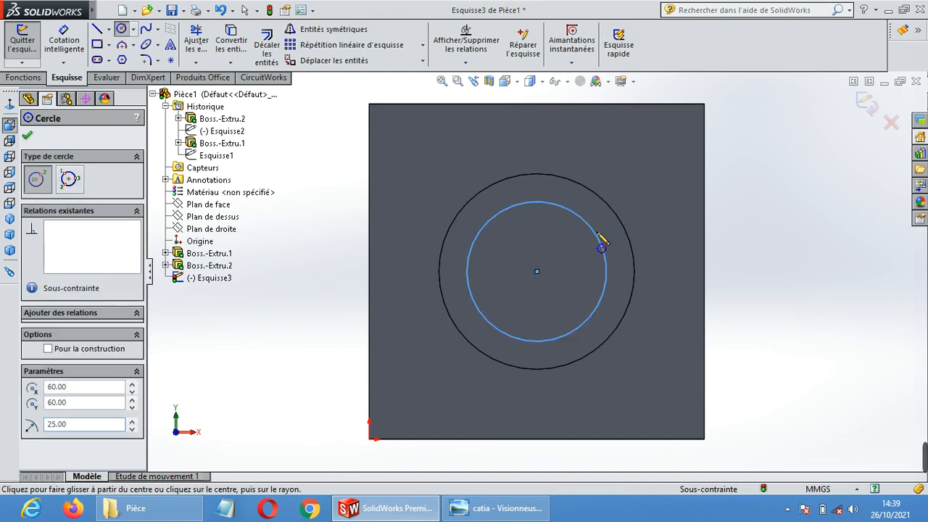
pyautogui.click(29, 137)
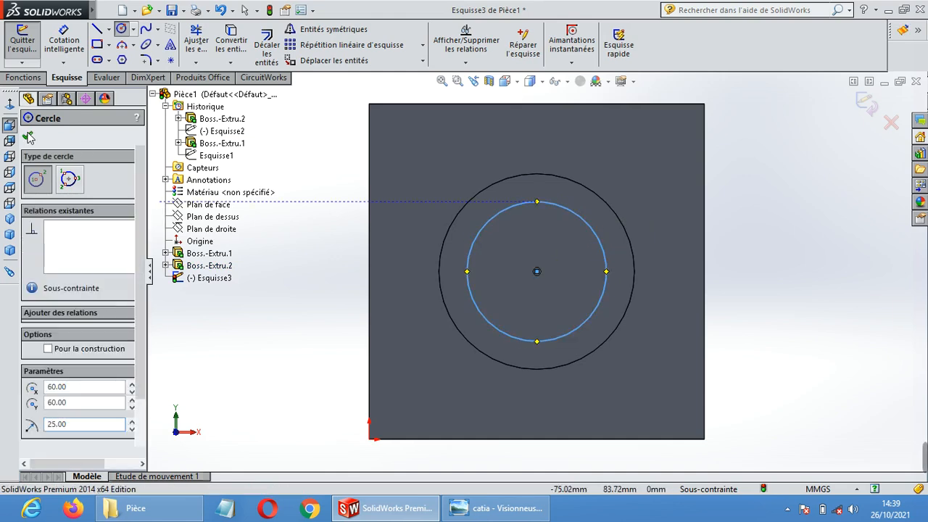
# Cut the inner circle sketch through the boss and block, ending up to the surface of the block's back face
pyautogui.moveTo(757, 346); pyautogui.dragTo(700, 278, button='middle')
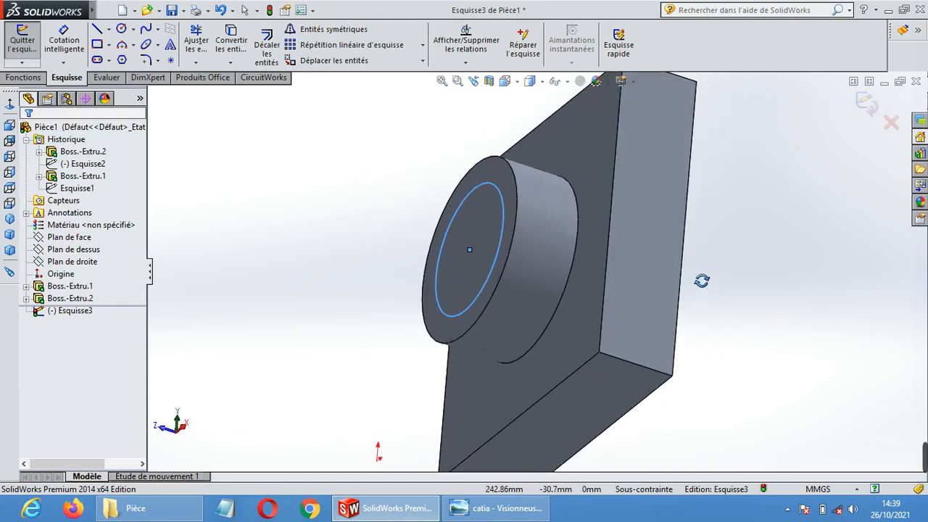
pyautogui.click(23, 78)
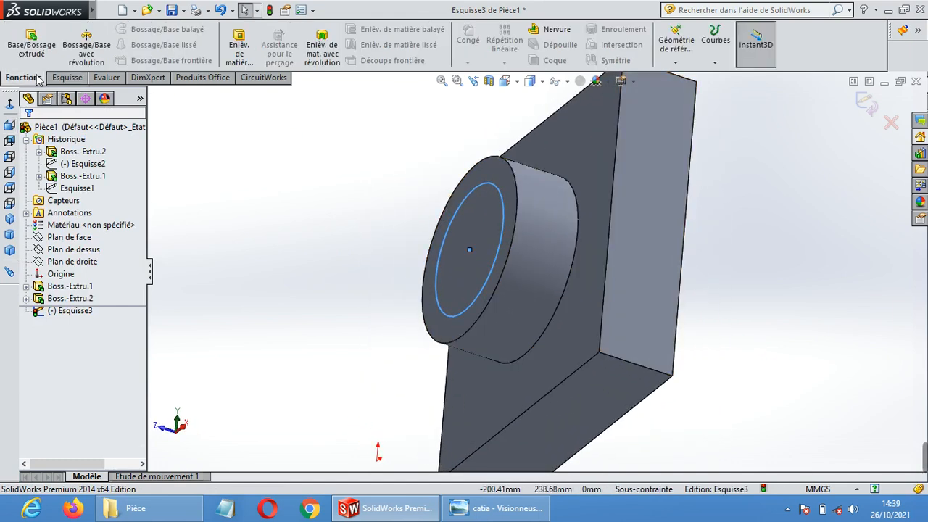
pyautogui.click(241, 51)
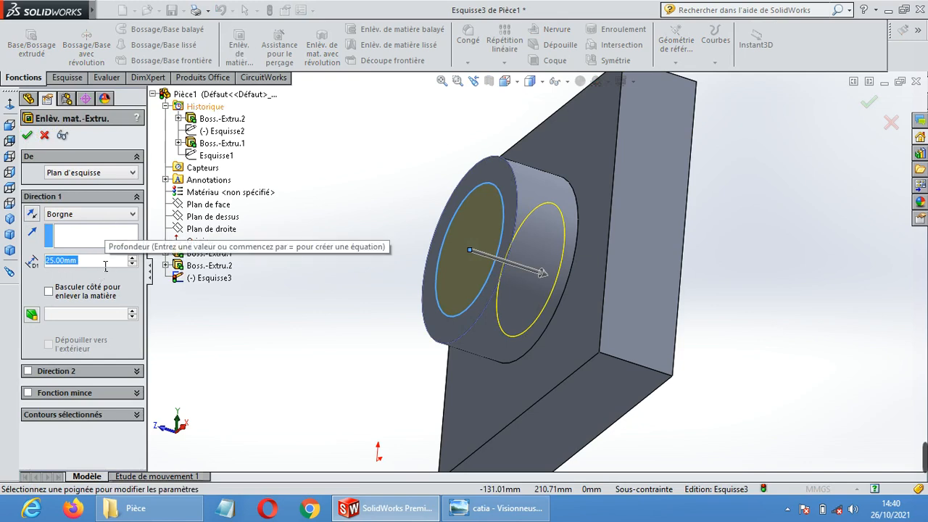
pyautogui.scroll(1, 524, 285)
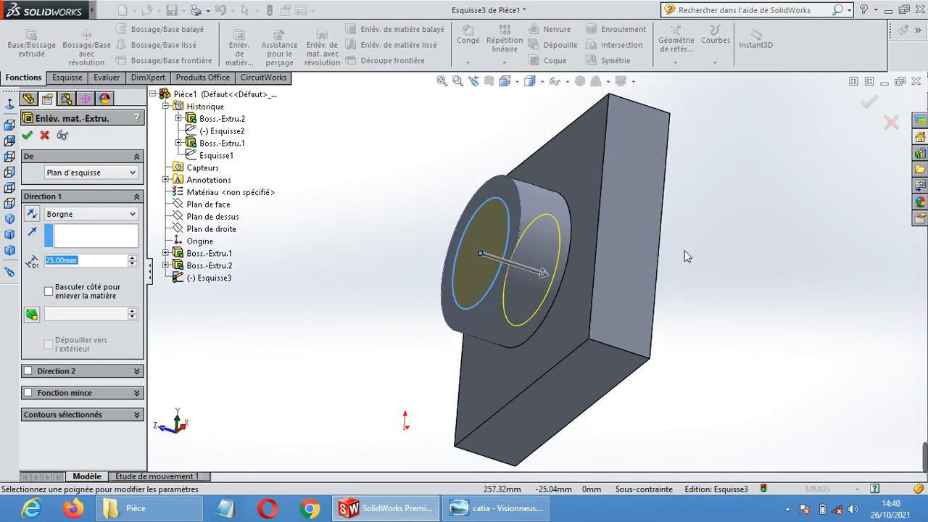
pyautogui.moveTo(684, 250); pyautogui.dragTo(667, 259, button='middle')
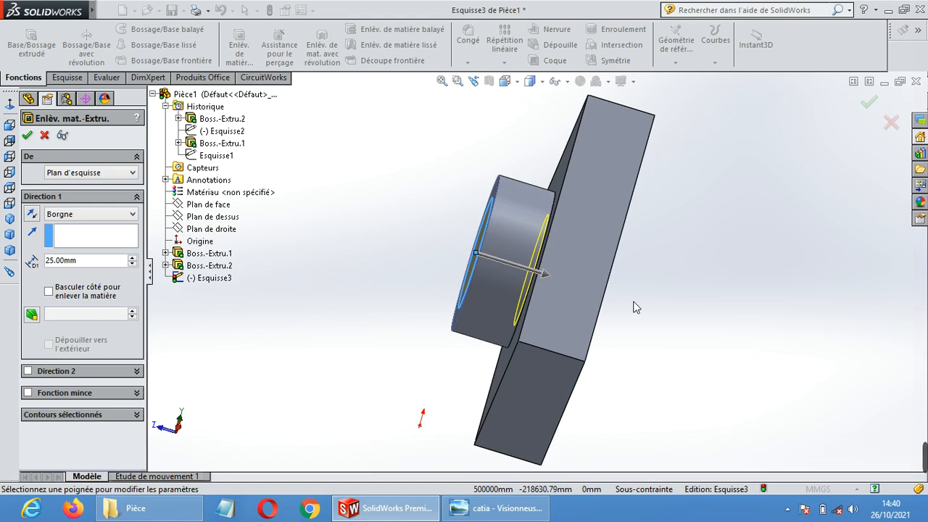
pyautogui.click(124, 219)
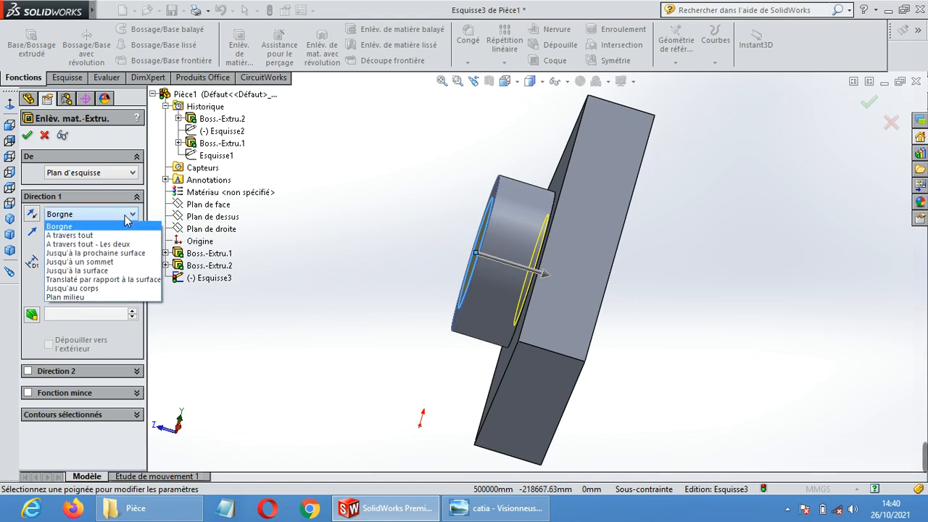
pyautogui.click(104, 272)
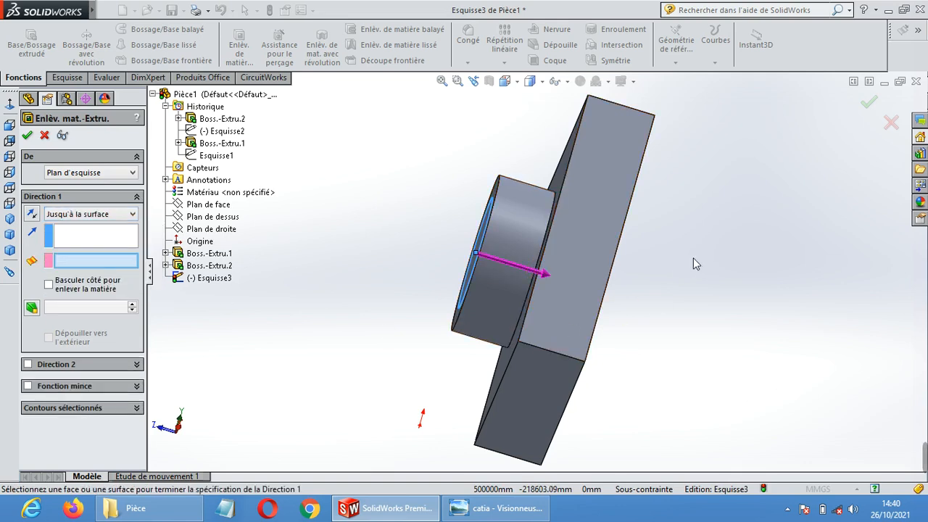
pyautogui.moveTo(691, 264); pyautogui.dragTo(677, 274, button='middle')
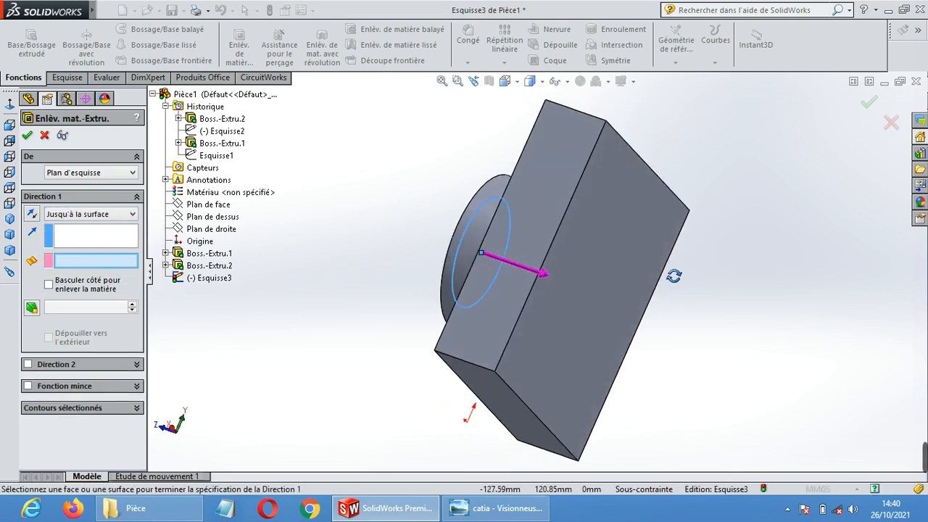
pyautogui.click(625, 221)
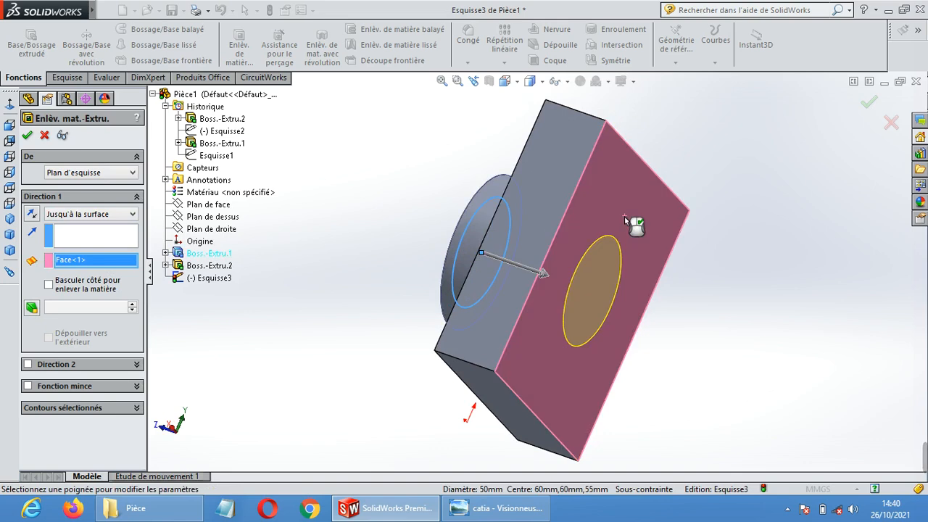
pyautogui.click(27, 137)
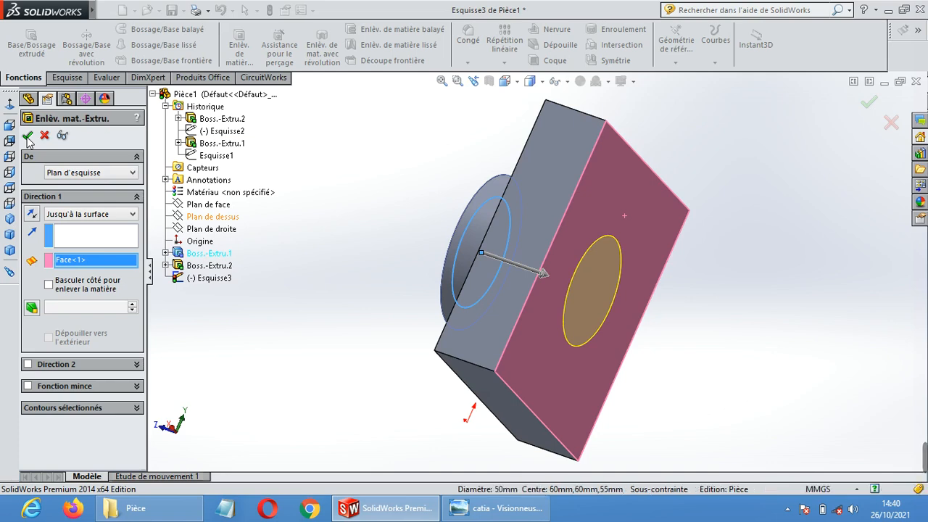
pyautogui.moveTo(472, 321); pyautogui.dragTo(752, 254, button='middle')
pyautogui.click(273, 313)
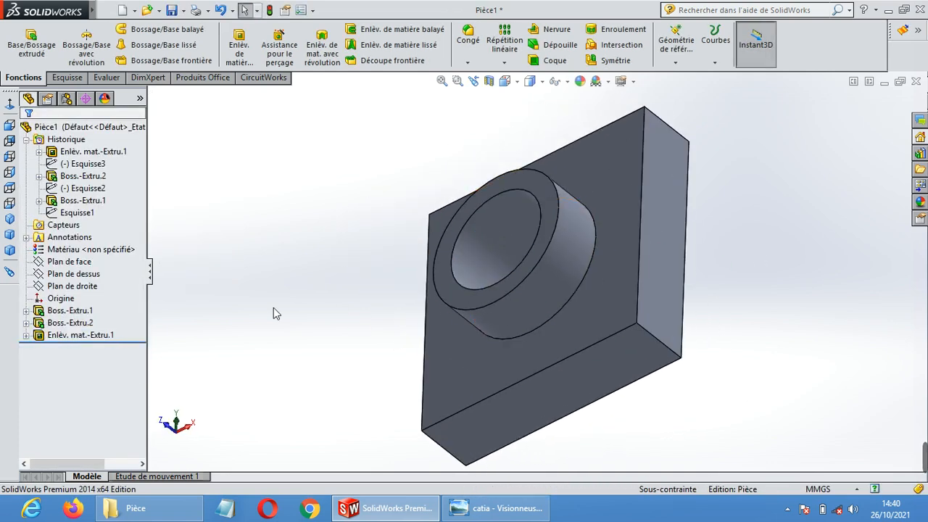
# Fillet the edges of the block's front face, including the boss base, with a constant 5 mm radius
pyautogui.moveTo(337, 288); pyautogui.dragTo(375, 224, button='middle')
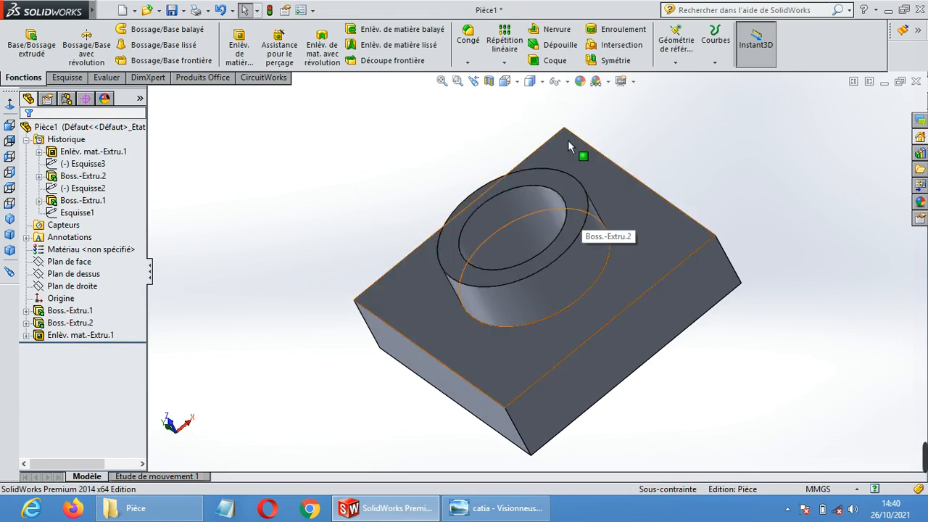
pyautogui.click(473, 45)
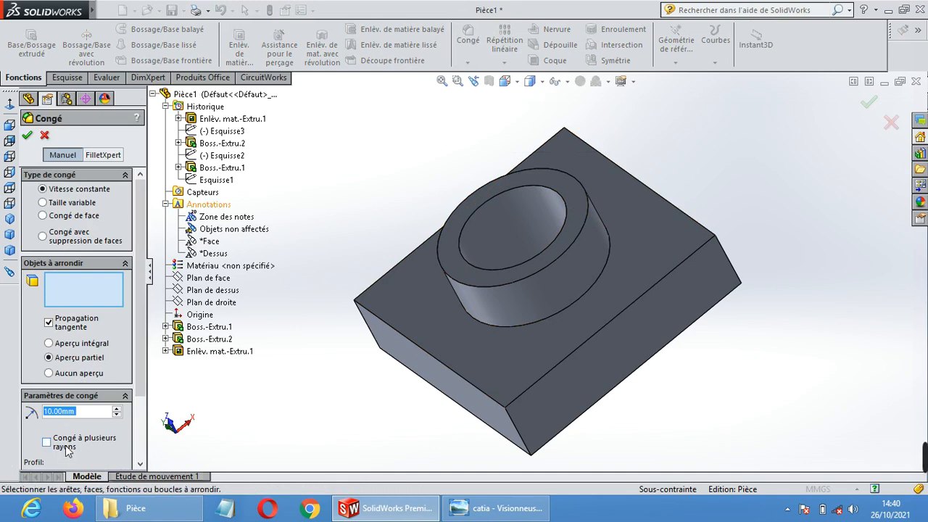
pyautogui.write('5')
pyautogui.press('Return')
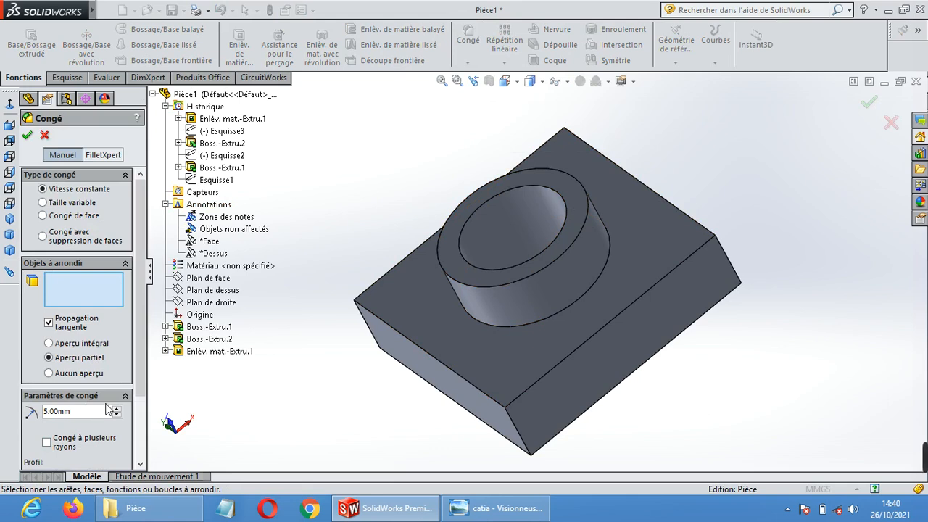
pyautogui.click(670, 244)
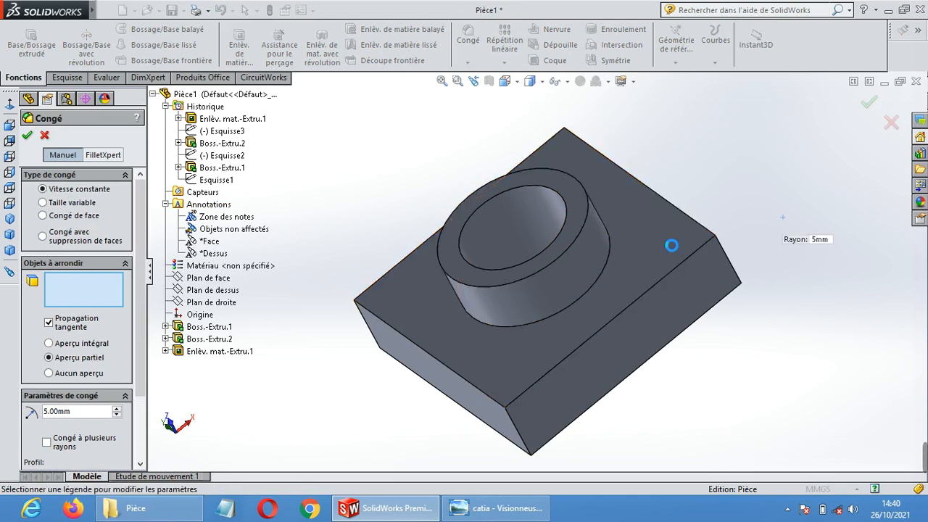
pyautogui.click(28, 136)
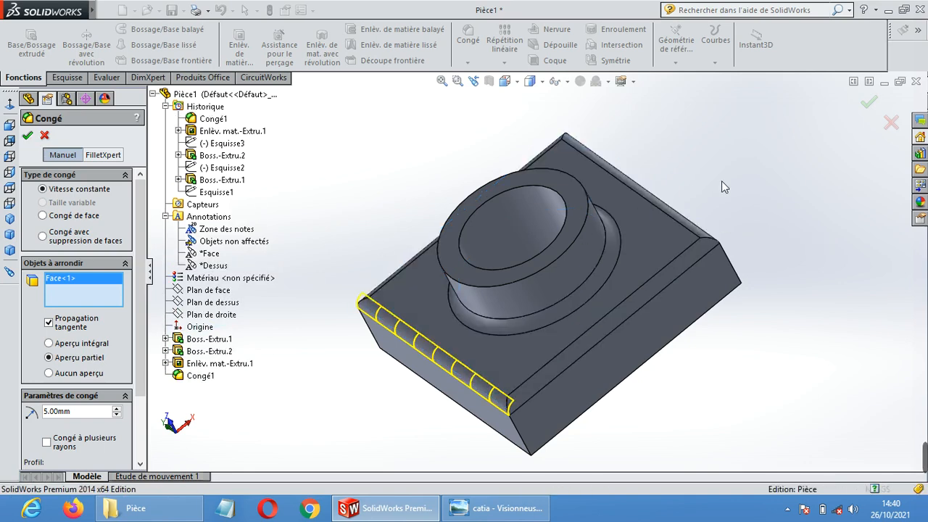
pyautogui.moveTo(566, 308)
pyautogui.mouseDown(button='middle')
pyautogui.moveTo(673, 348)
pyautogui.moveTo(563, 312)
pyautogui.mouseUp(button='middle')
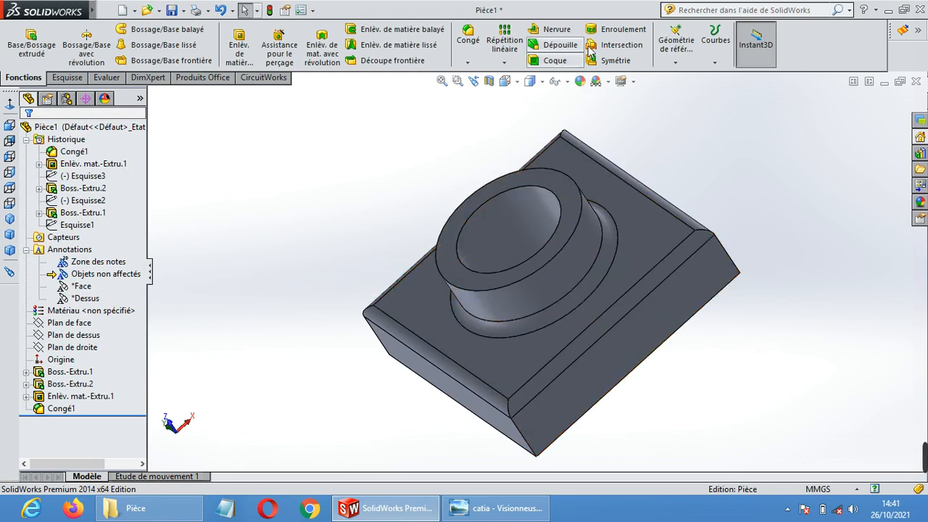
pyautogui.click(475, 43)
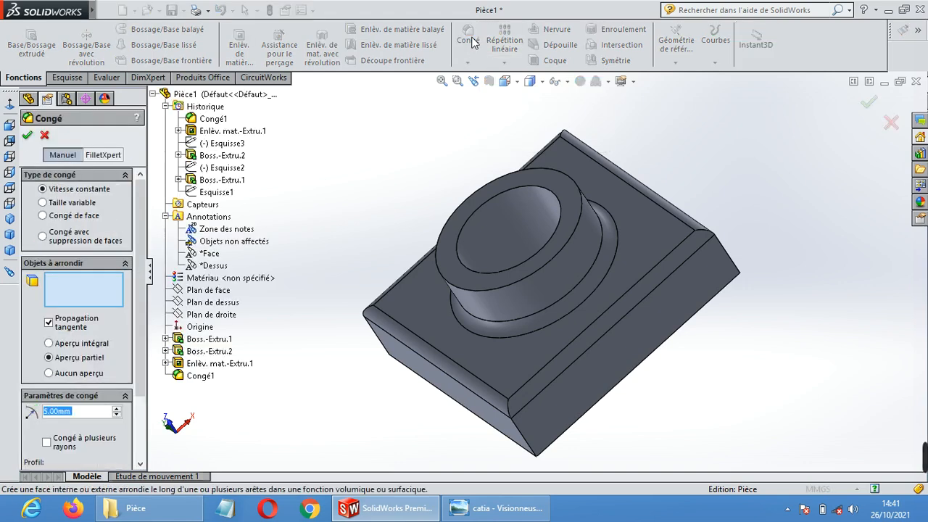
pyautogui.click(570, 191)
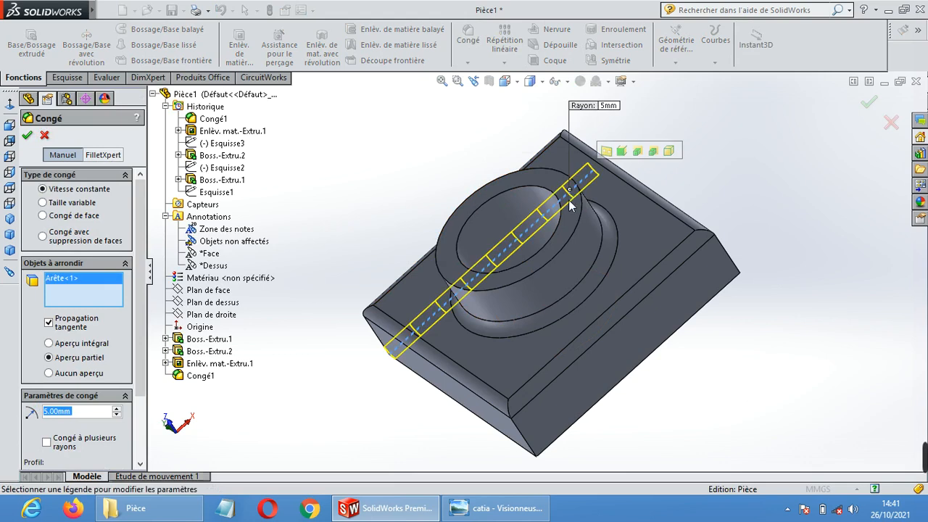
pyautogui.moveTo(601, 290); pyautogui.dragTo(635, 321, button='middle')
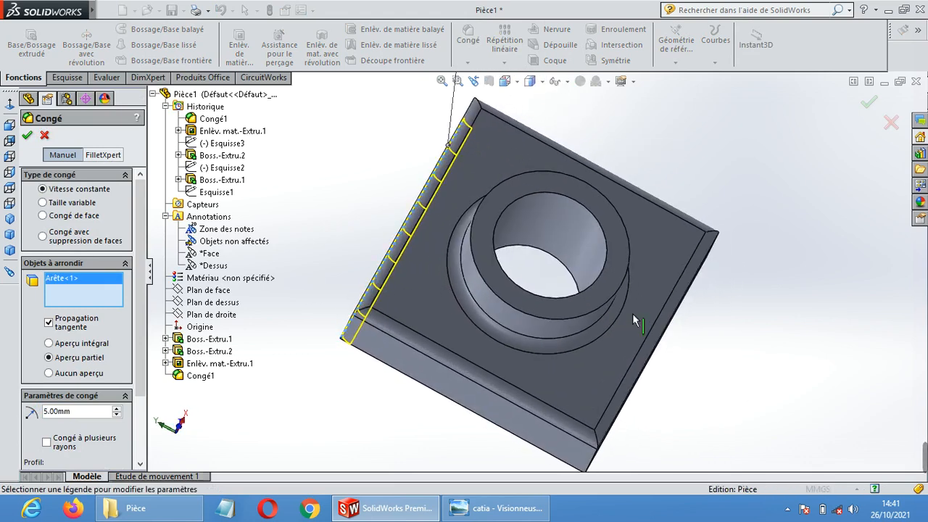
pyautogui.click(44, 136)
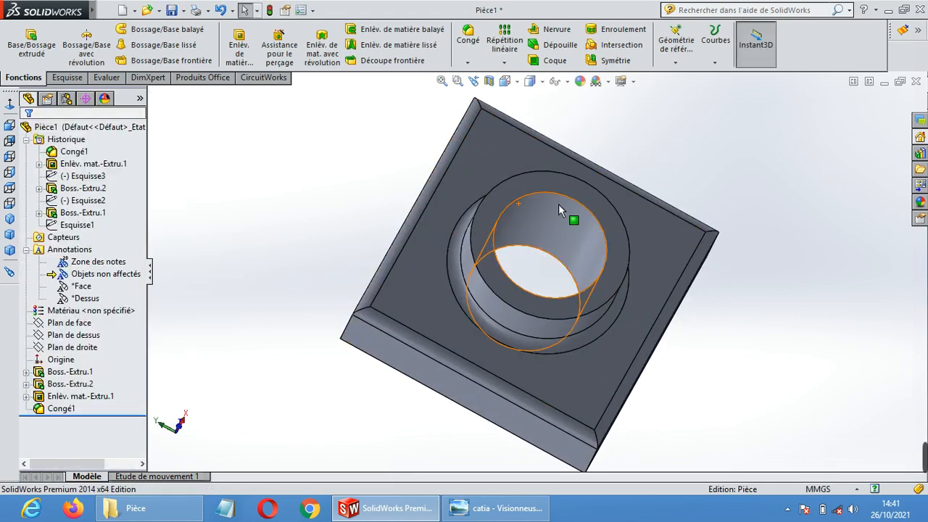
# Fillet the edges of the cylindrical boss's ring-shaped end face with a constant radius of 5 mm
pyautogui.click(471, 40)
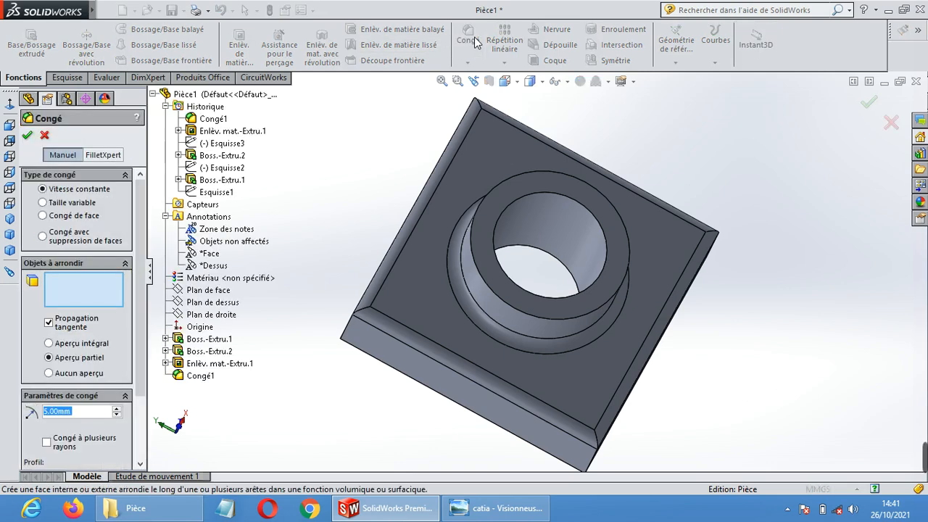
pyautogui.click(83, 216)
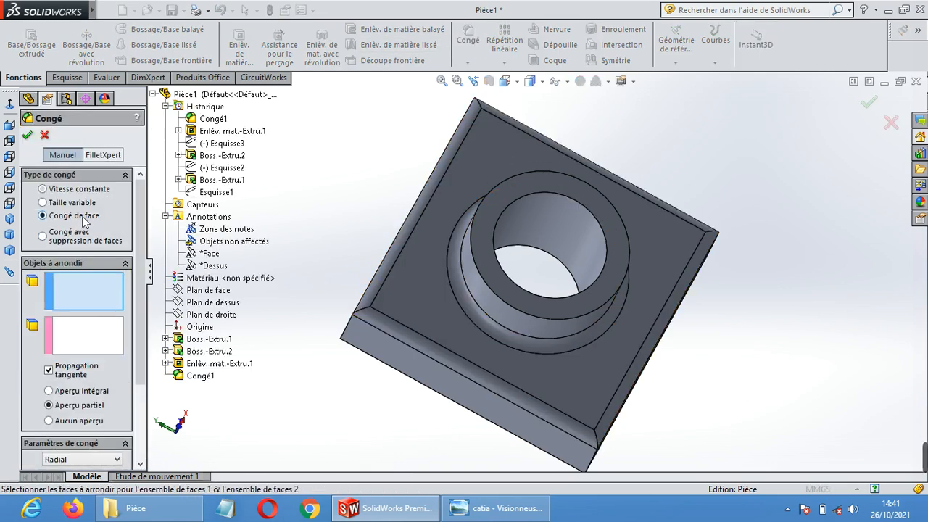
pyautogui.click(602, 201)
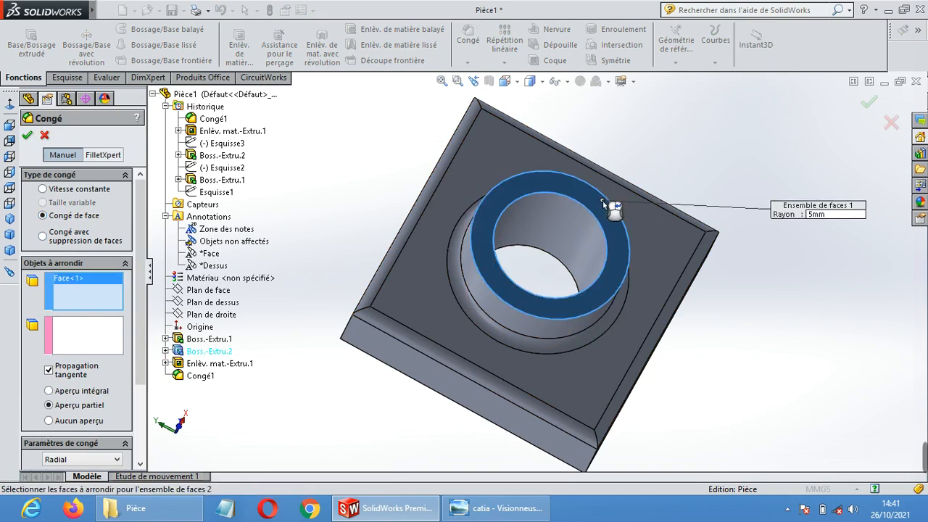
pyautogui.moveTo(539, 351); pyautogui.dragTo(480, 293, button='middle')
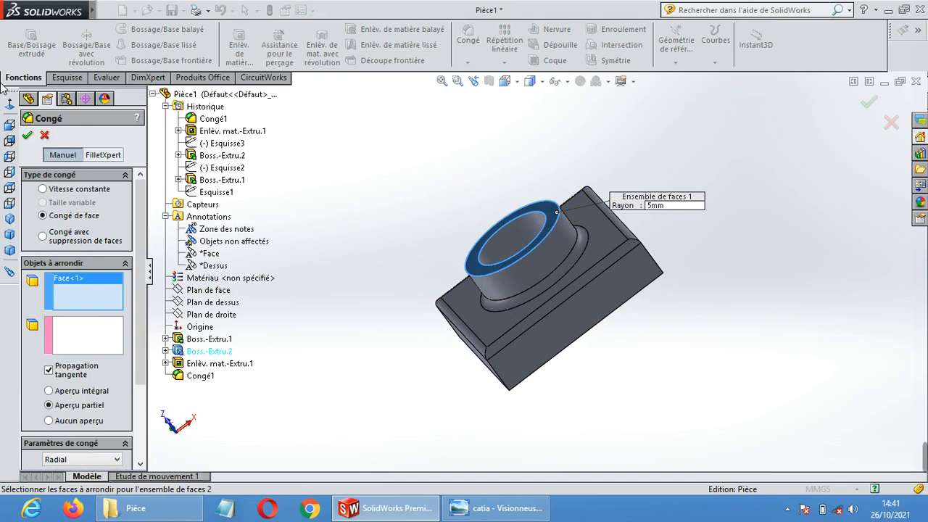
pyautogui.click(28, 137)
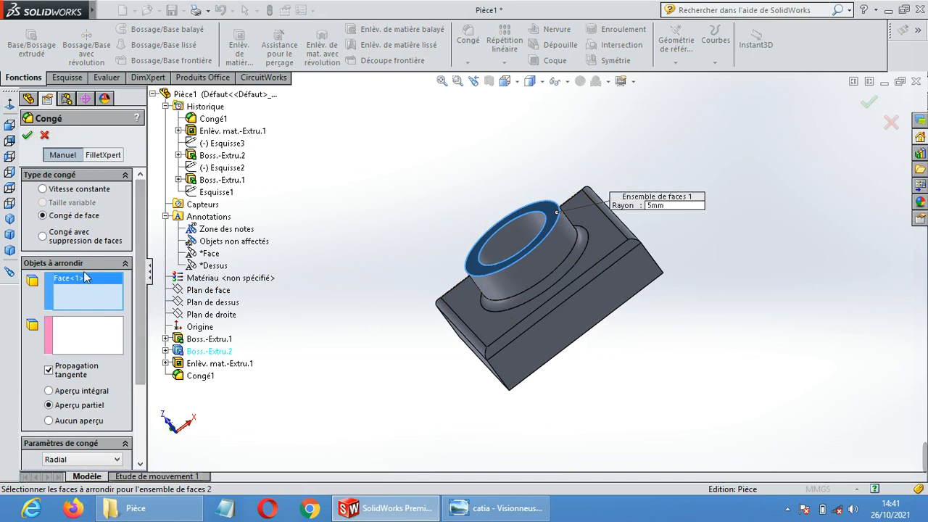
pyautogui.click(56, 190)
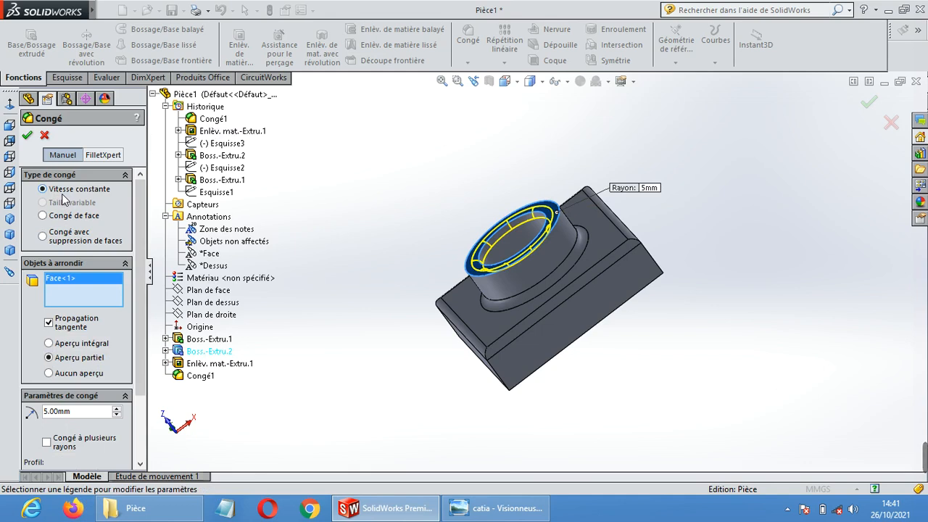
pyautogui.click(28, 136)
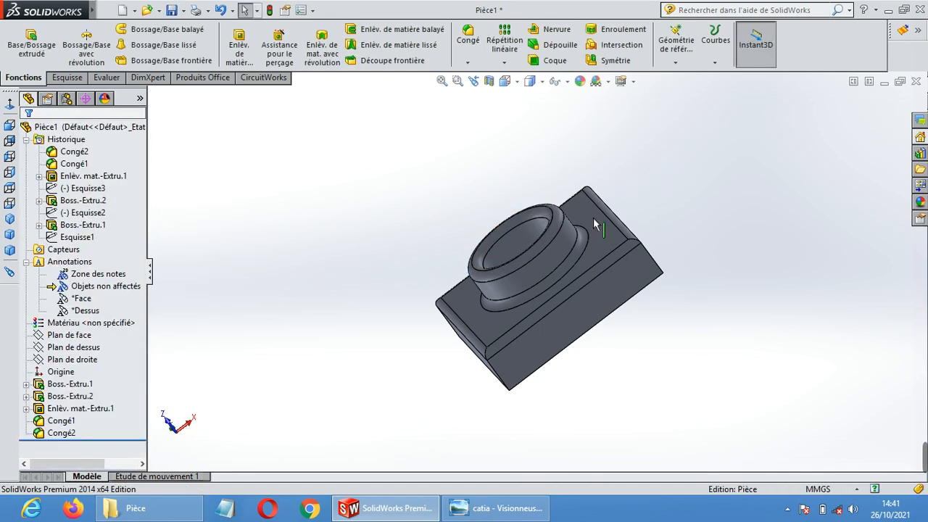
# Shell the part to a 2 mm wall thickness, removing the block's back face
pyautogui.moveTo(606, 235); pyautogui.dragTo(620, 200, button='middle')
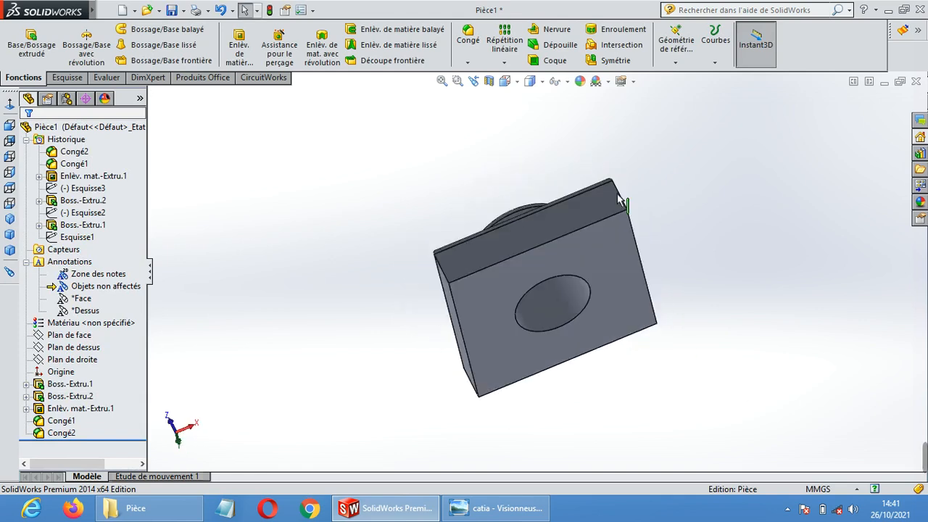
pyautogui.moveTo(679, 264); pyautogui.dragTo(646, 220, button='middle')
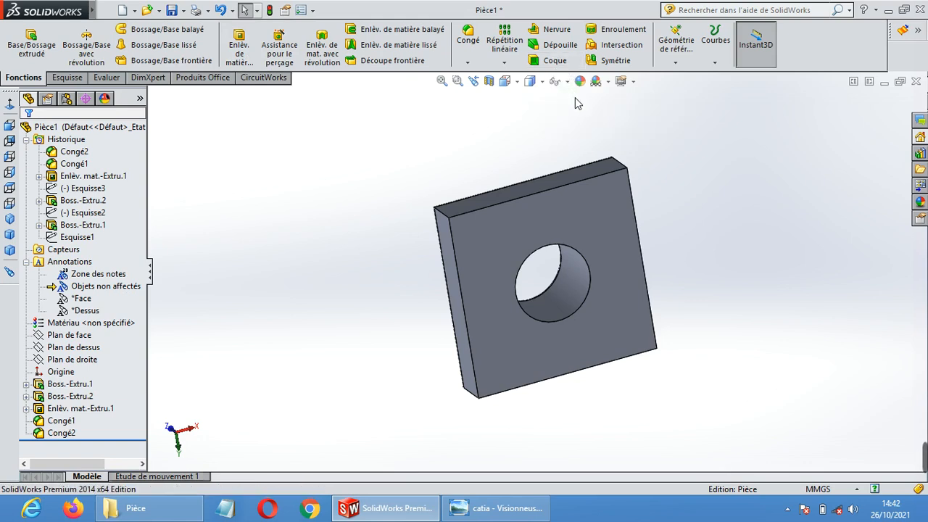
pyautogui.click(551, 61)
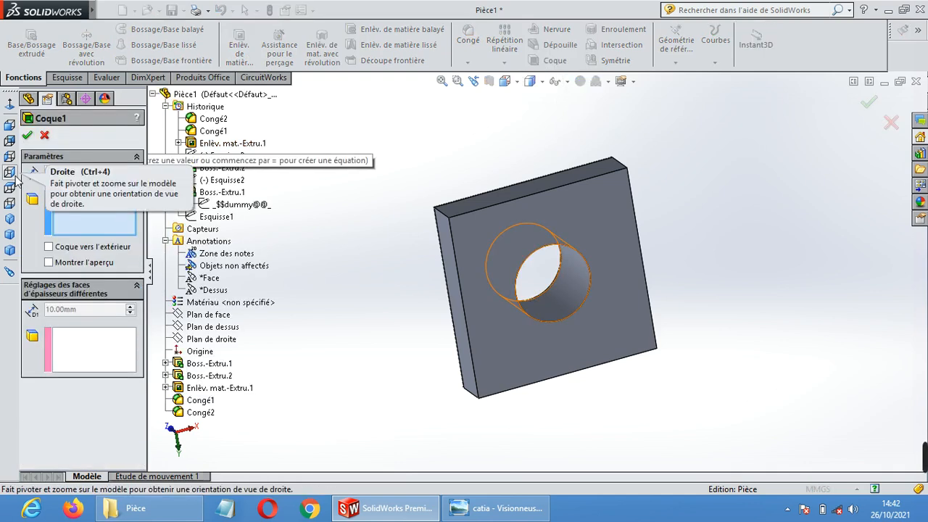
pyautogui.write('2')
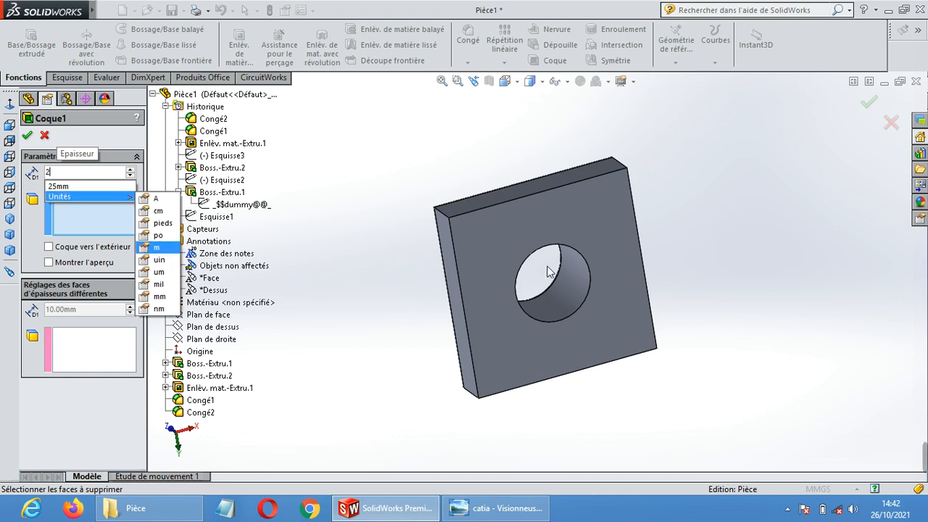
pyautogui.click(588, 217)
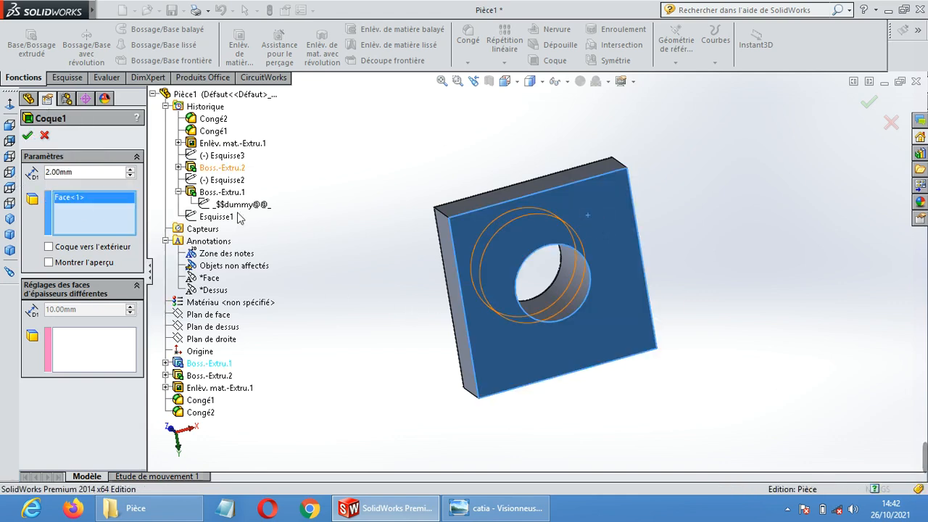
pyautogui.moveTo(713, 228); pyautogui.dragTo(733, 211, button='middle')
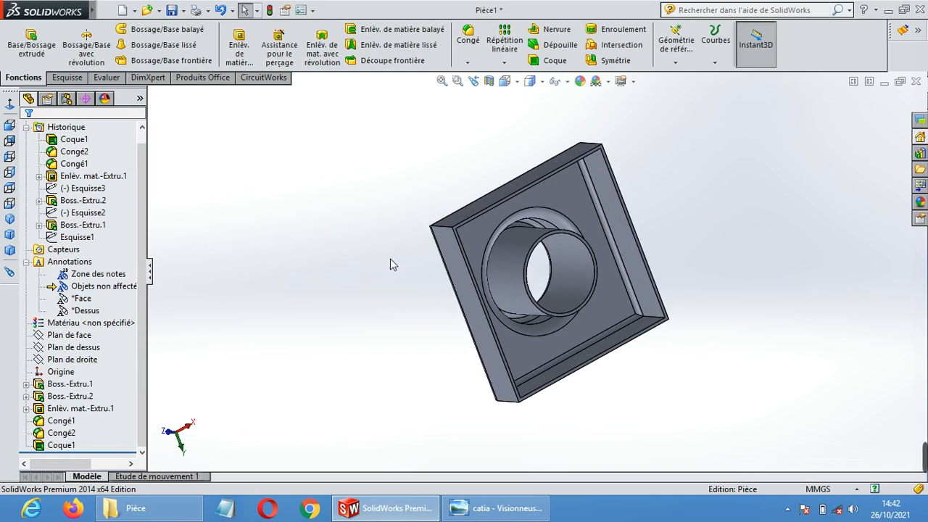
pyautogui.moveTo(390, 263); pyautogui.dragTo(717, 240, button='middle')
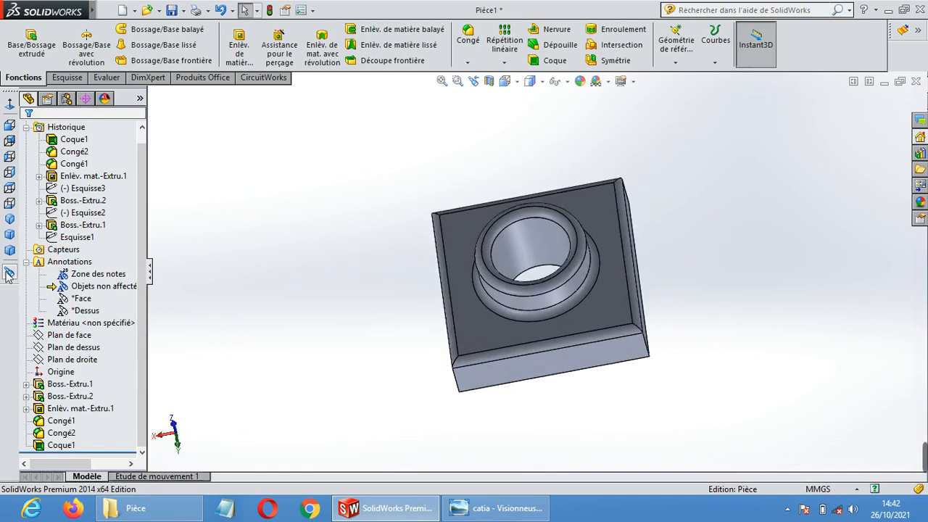
# Collapse the Annotations and Historique folders in the feature tree
pyautogui.click(27, 262)
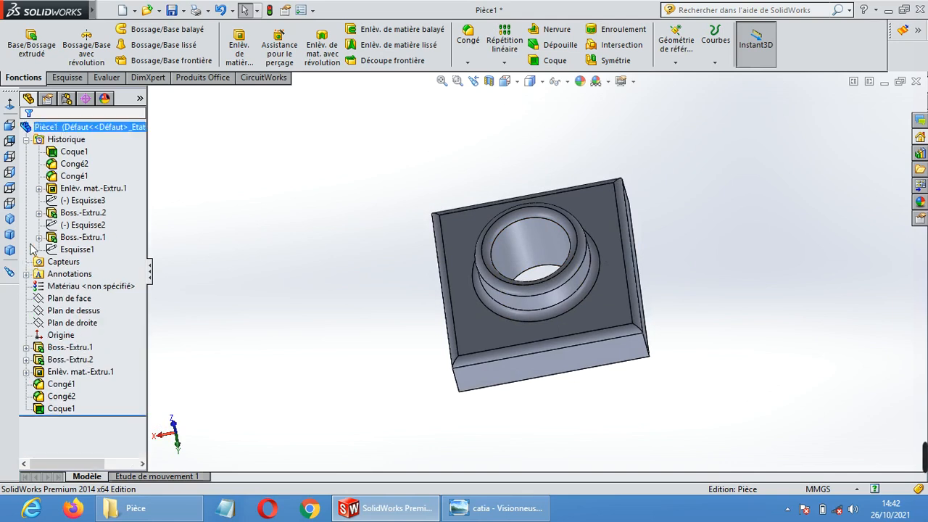
pyautogui.click(26, 140)
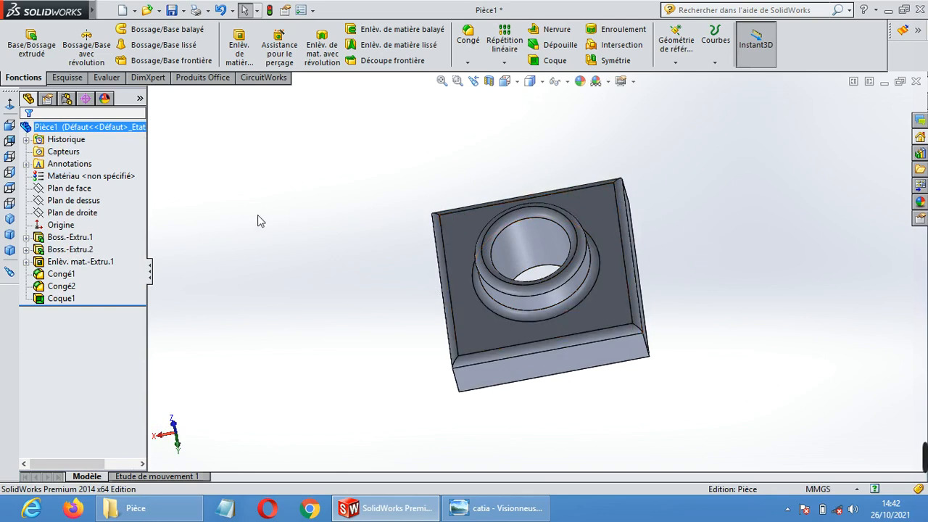
# Show a section view of the part parallel to Plan de droite at a 47 mm offset and examine the shelled interior
pyautogui.click(83, 190)
pyautogui.click(82, 202)
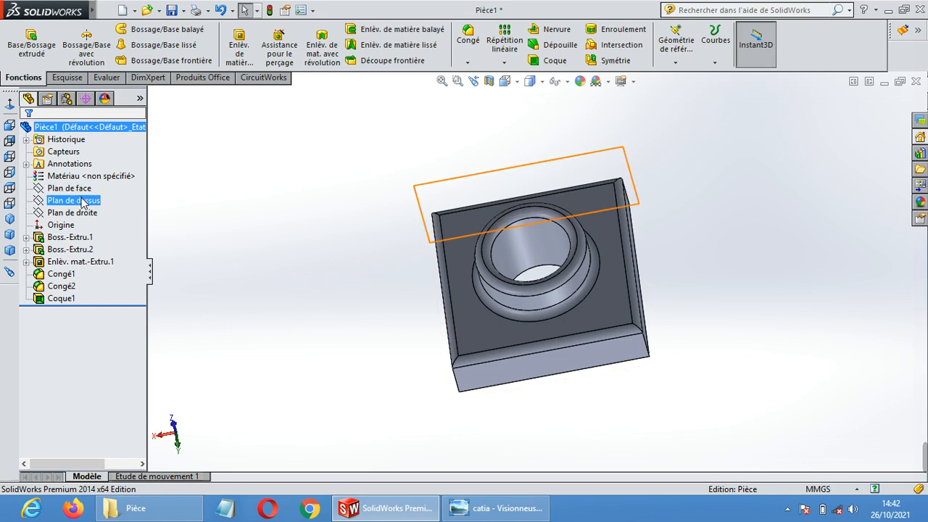
pyautogui.click(81, 213)
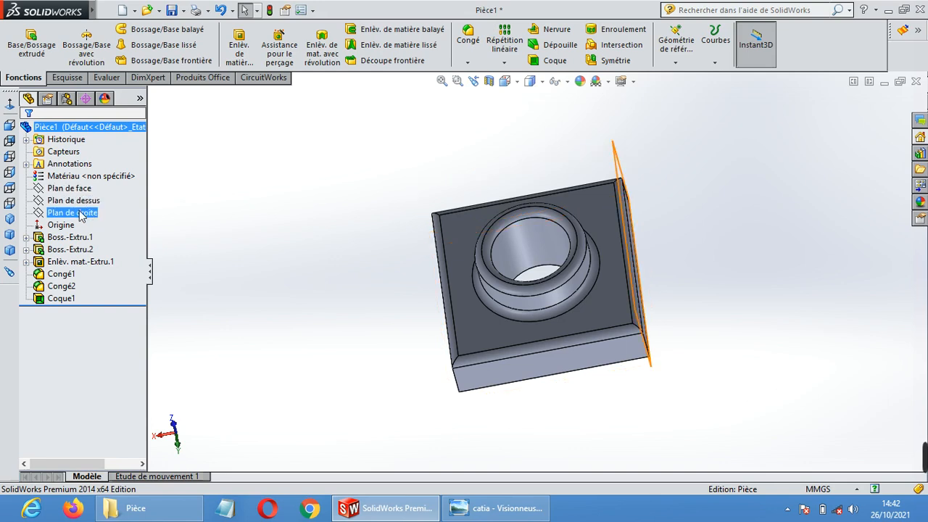
pyautogui.click(80, 214)
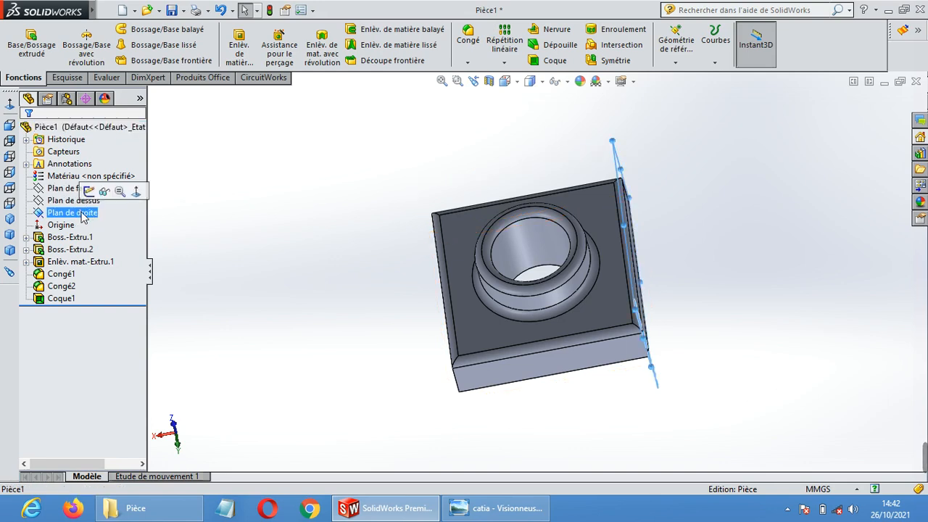
pyautogui.click(490, 82)
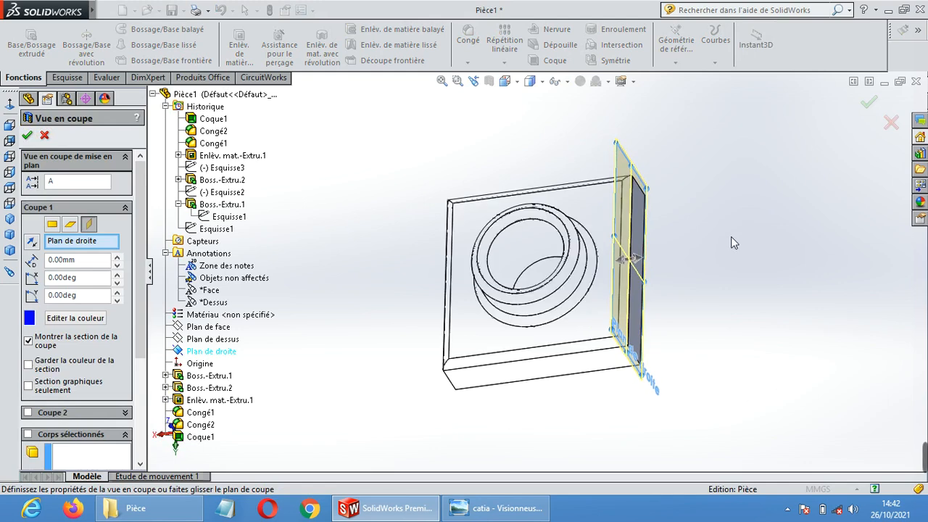
pyautogui.moveTo(638, 265); pyautogui.dragTo(575, 262)
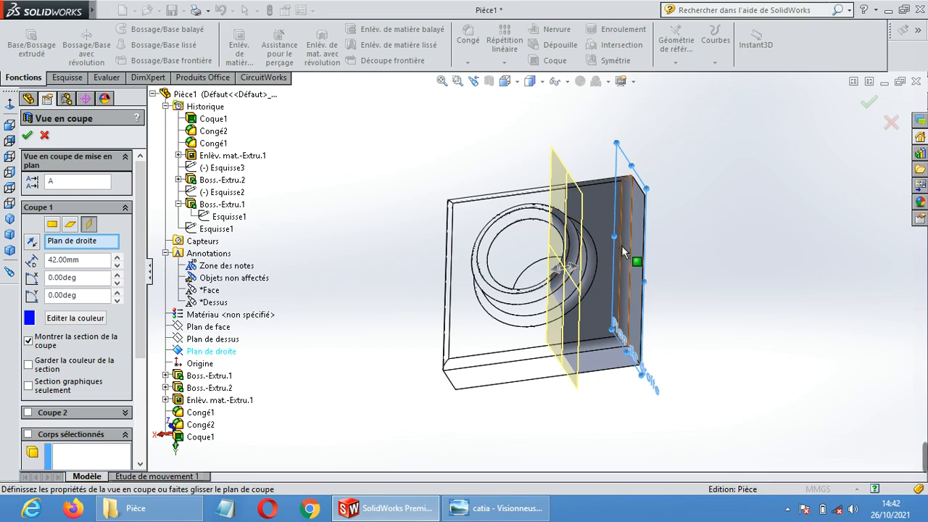
pyautogui.moveTo(622, 245); pyautogui.dragTo(737, 208, button='middle')
pyautogui.moveTo(555, 272); pyautogui.dragTo(550, 274)
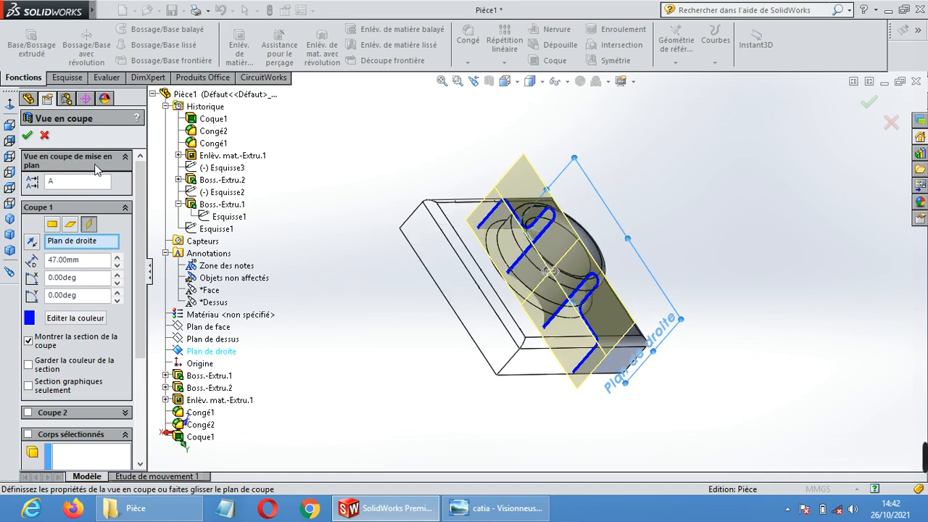
pyautogui.click(28, 136)
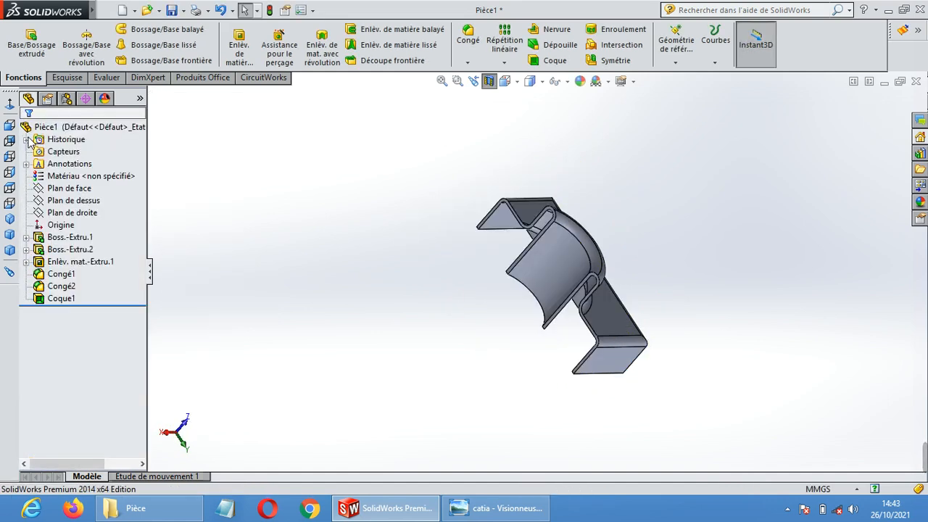
pyautogui.moveTo(674, 291); pyautogui.dragTo(648, 309, button='middle')
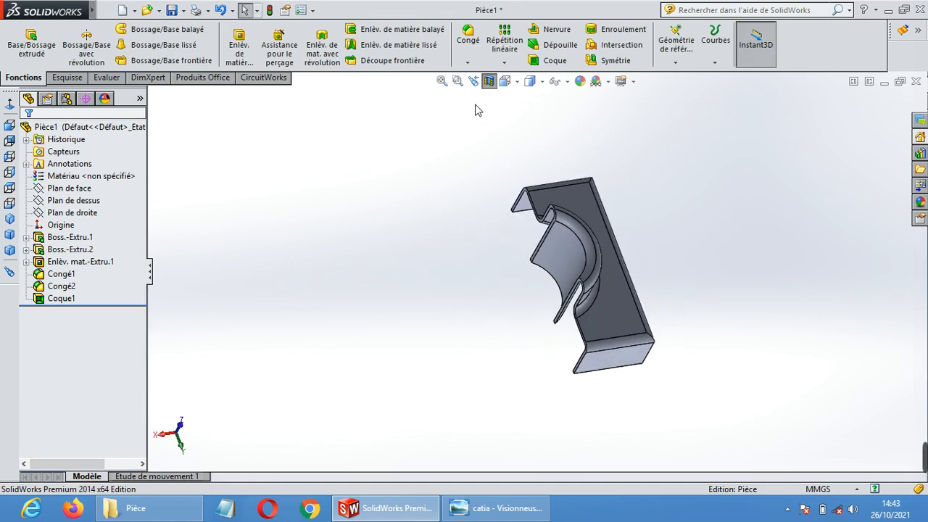
# Turn off the section view and examine the complete part from several sides
pyautogui.click(489, 82)
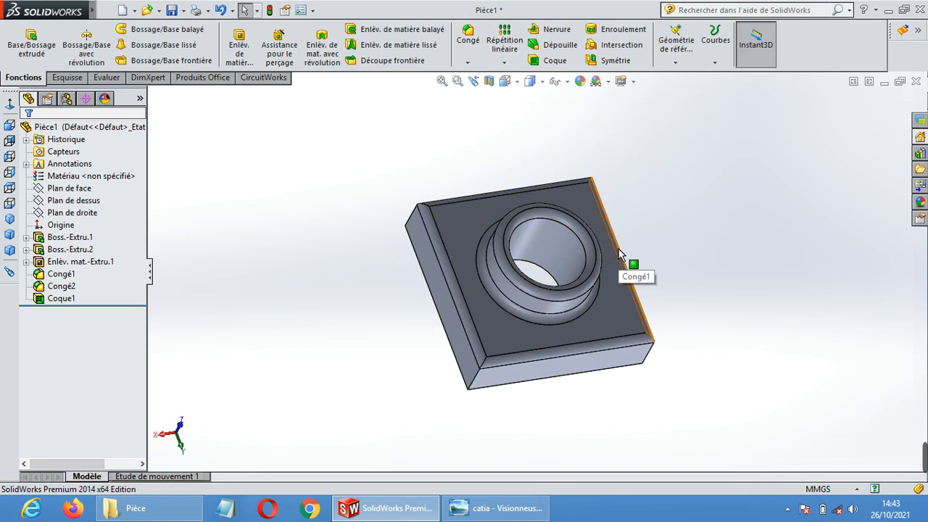
pyautogui.moveTo(682, 294); pyautogui.dragTo(680, 202, button='middle')
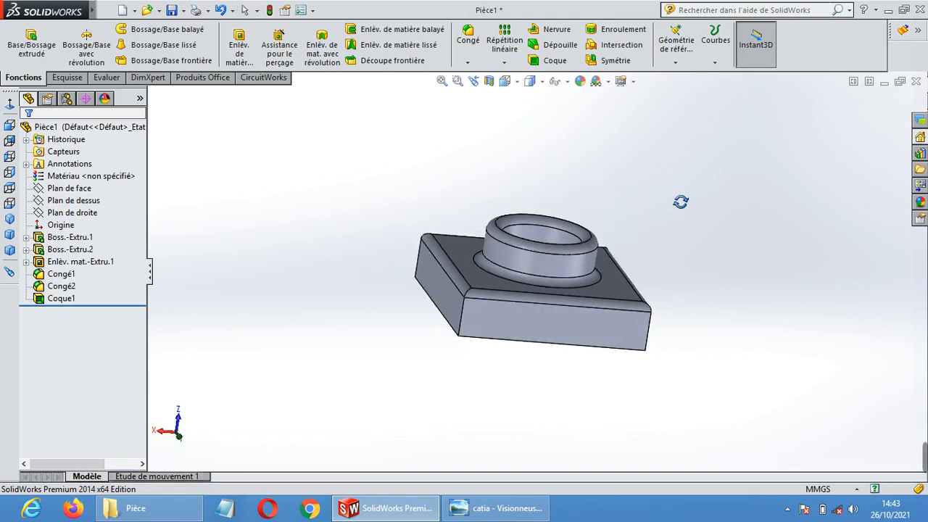
pyautogui.moveTo(665, 295); pyautogui.dragTo(600, 319, button='middle')
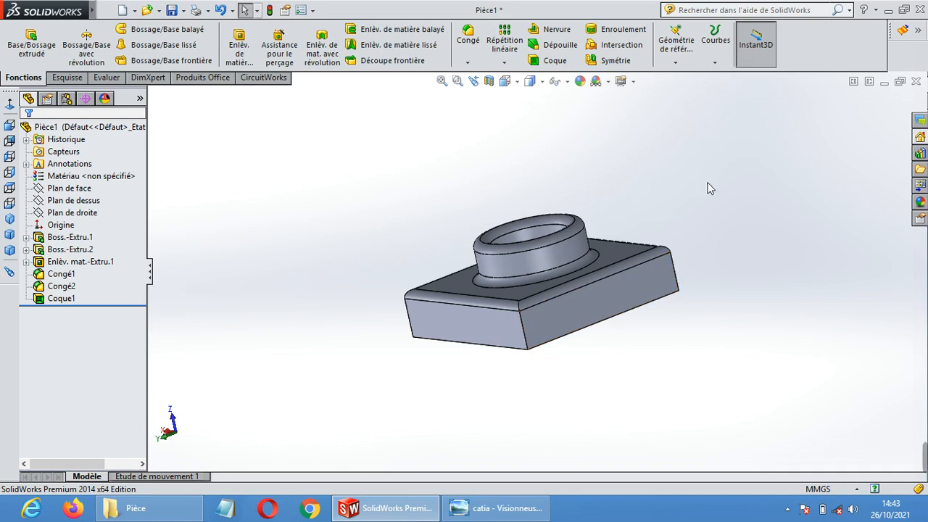
pyautogui.moveTo(709, 188); pyautogui.dragTo(674, 326, button='middle')
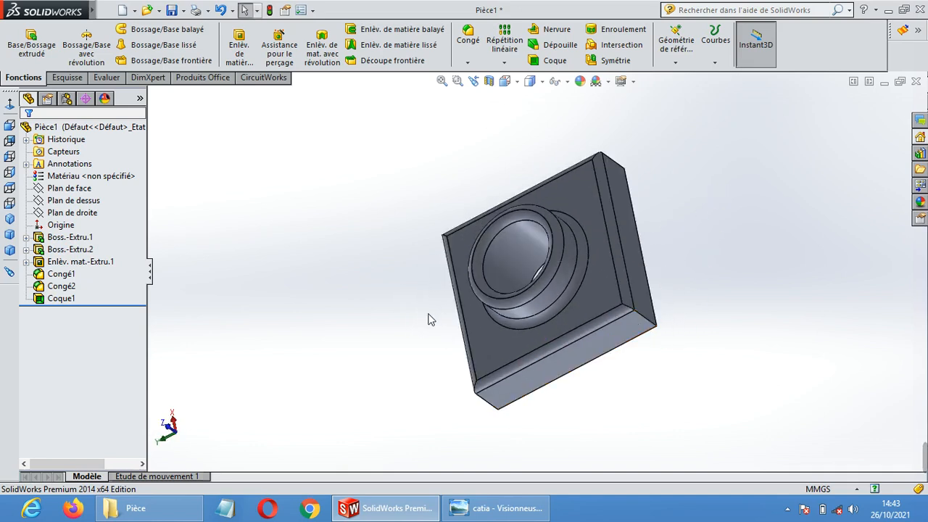
pyautogui.moveTo(428, 348); pyautogui.dragTo(435, 197, button='middle')
pyautogui.moveTo(698, 252); pyautogui.dragTo(701, 331, button='middle')
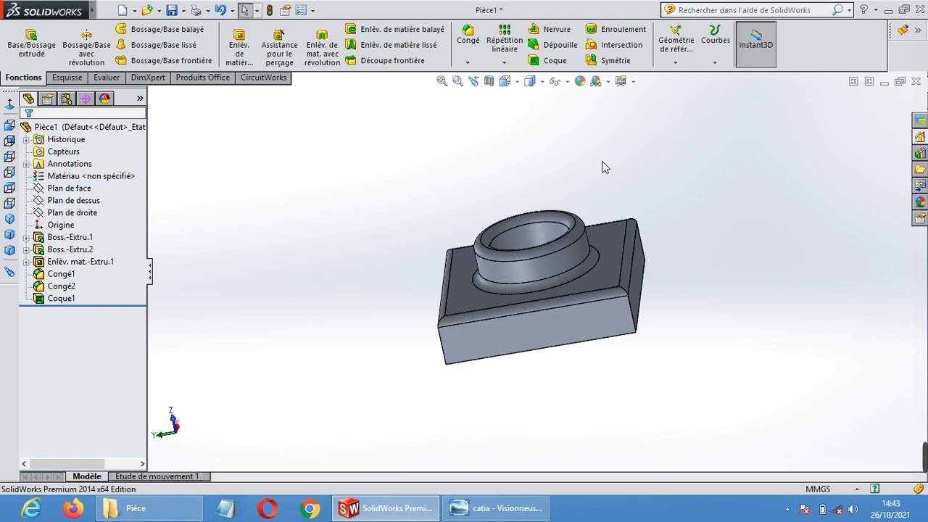
pyautogui.moveTo(899, 470)
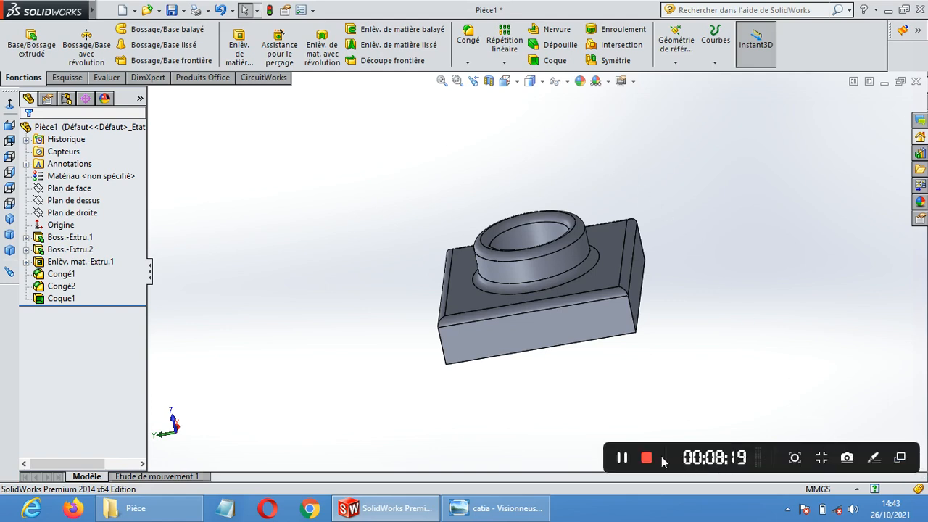